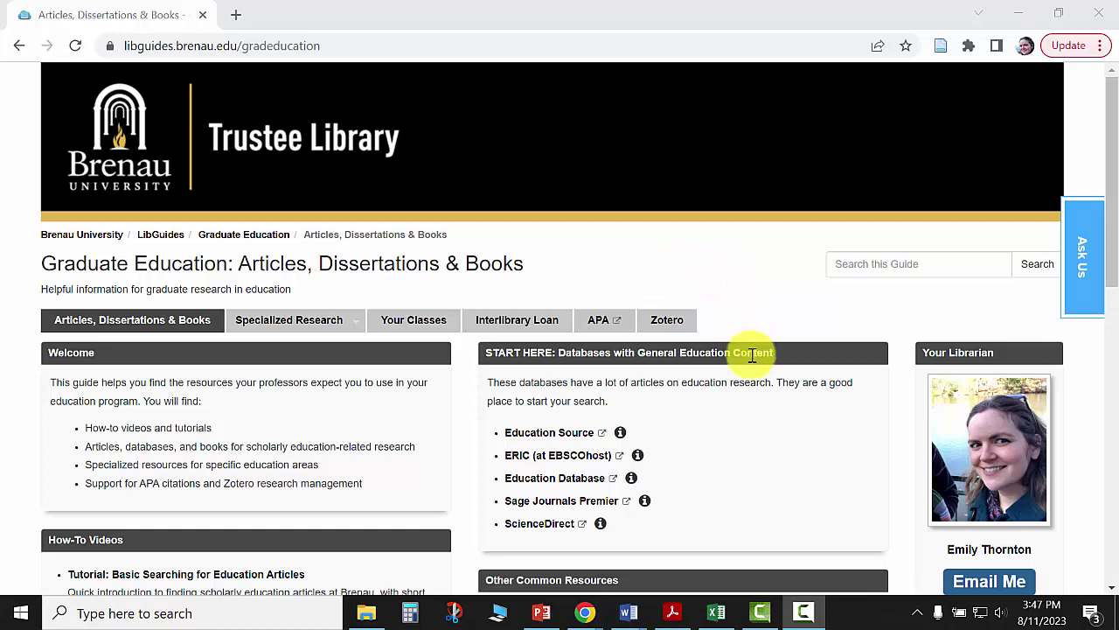
Step: View the librarian's appointment scheduling form from the Graduate Education guide and close it again
{"action": "scroll", "coordinate": [750, 361], "scroll_direction": "down", "scroll_amount": 1}
{"action": "scroll", "coordinate": [751, 367], "scroll_direction": "down", "scroll_amount": 2}
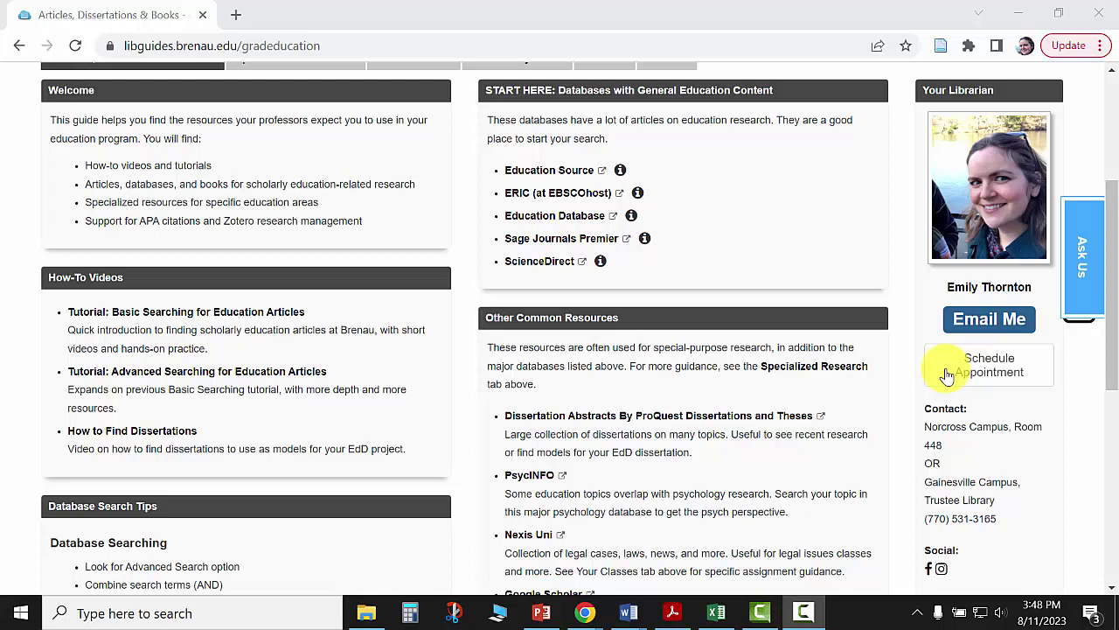
{"action": "left_click", "coordinate": [947, 374]}
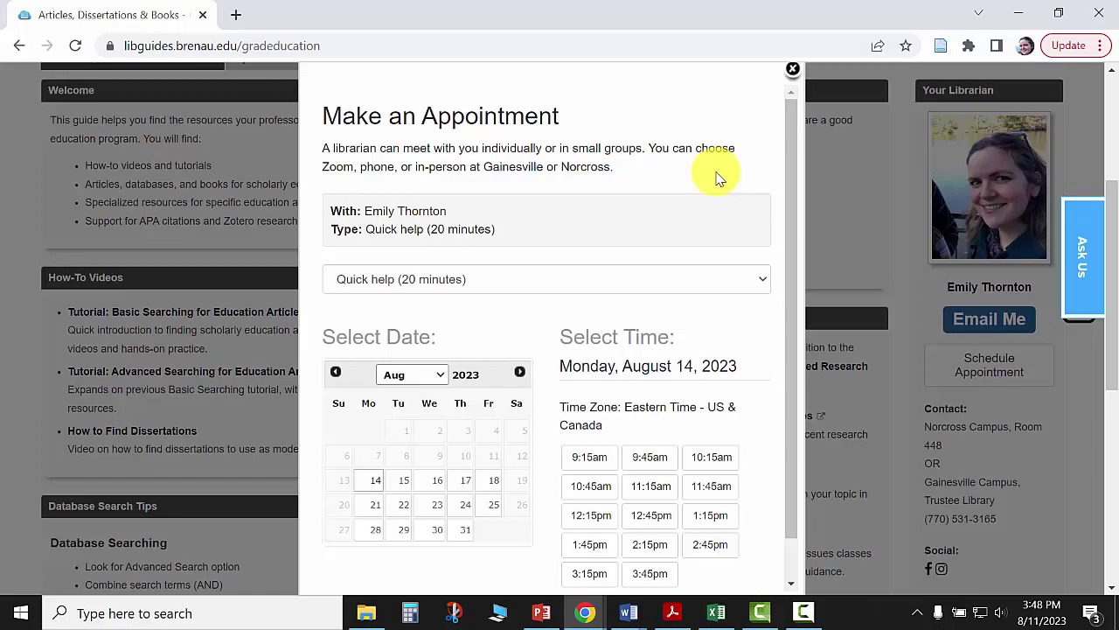
{"action": "left_click", "coordinate": [792, 69]}
{"action": "scroll", "coordinate": [899, 295], "scroll_direction": "up", "scroll_amount": 3}
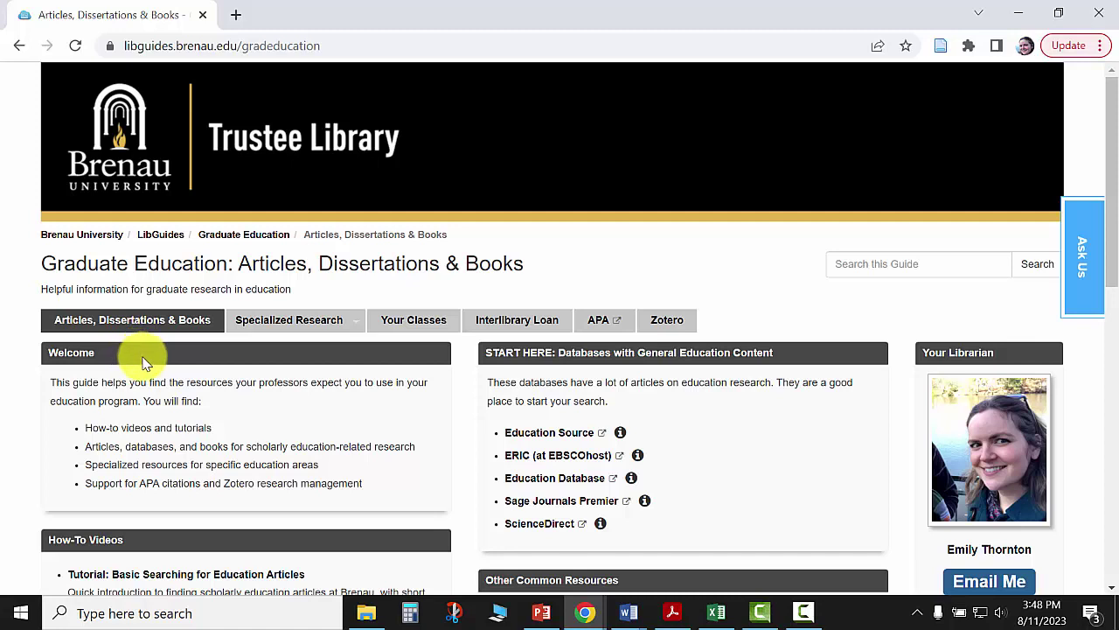
Step: Open Dissertation Abstracts By ProQuest Dissertations and Theses from the guide's Other Common Resources
{"action": "mouse_move", "coordinate": [257, 321]}
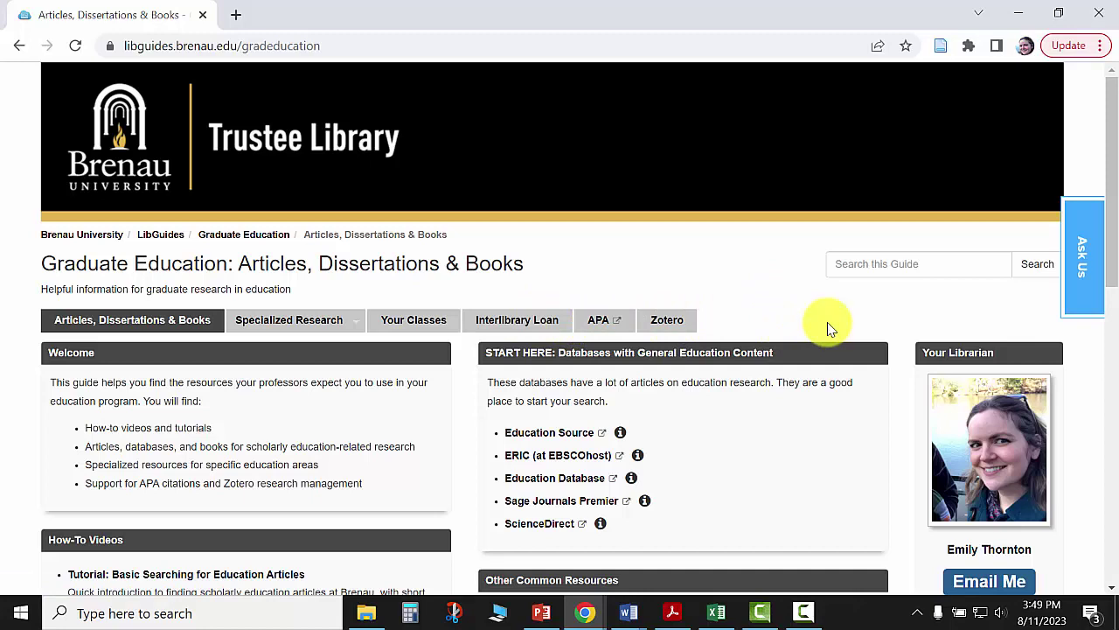
{"action": "scroll", "coordinate": [804, 342], "scroll_direction": "down", "scroll_amount": 3}
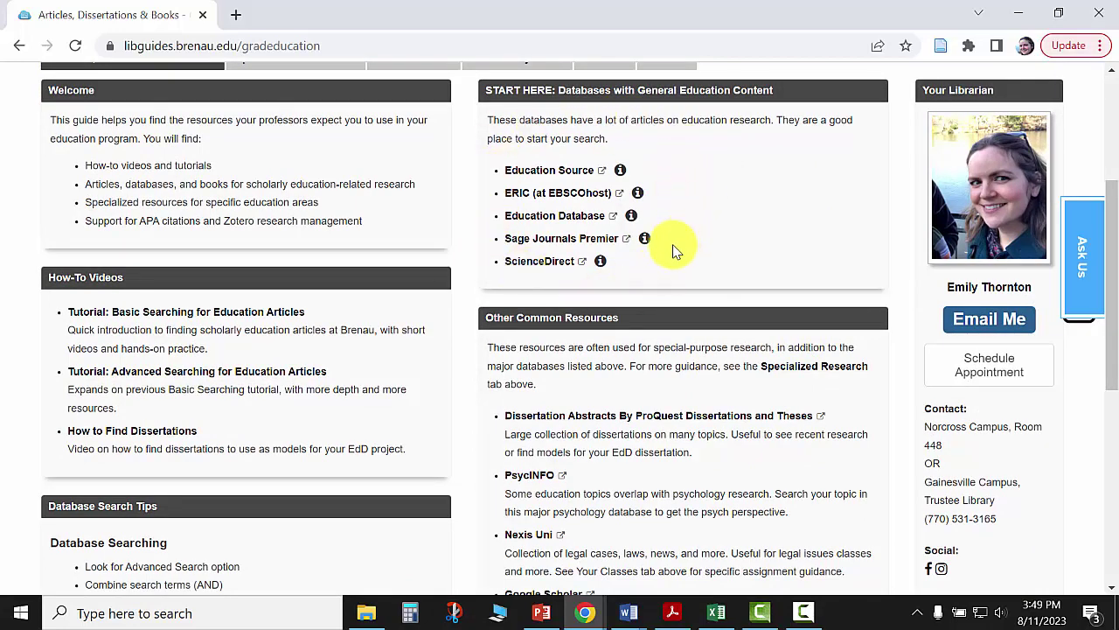
{"action": "scroll", "coordinate": [673, 259], "scroll_direction": "down", "scroll_amount": 2}
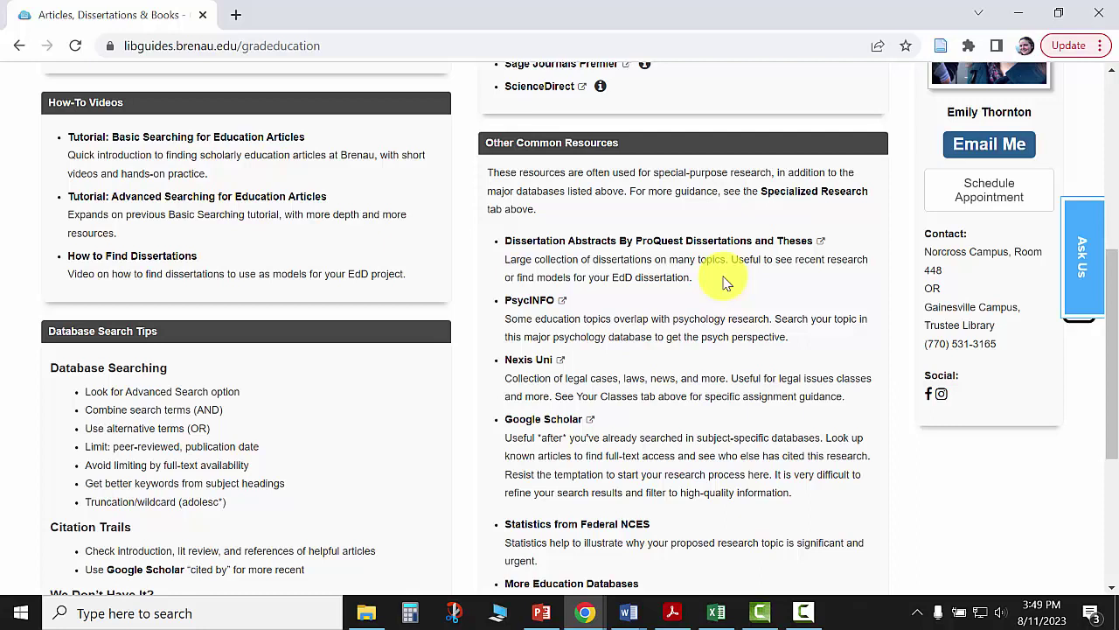
{"action": "left_click", "coordinate": [636, 245]}
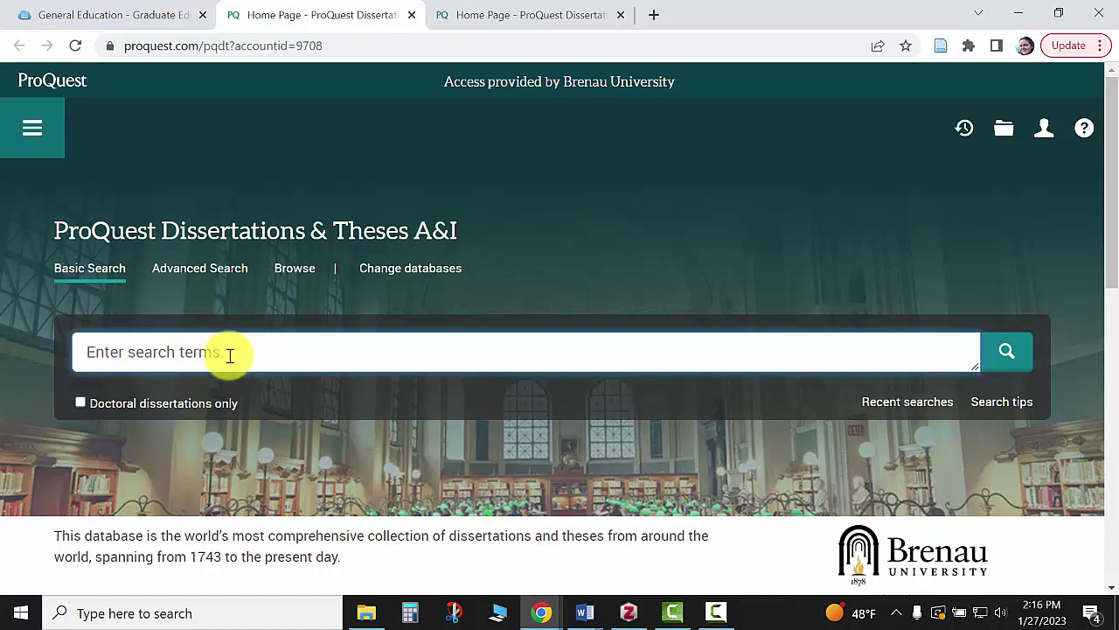
Step: Search ProQuest for "faculty AND nursing AND burnout", limited to doctoral dissertations only
{"action": "left_click", "coordinate": [78, 403]}
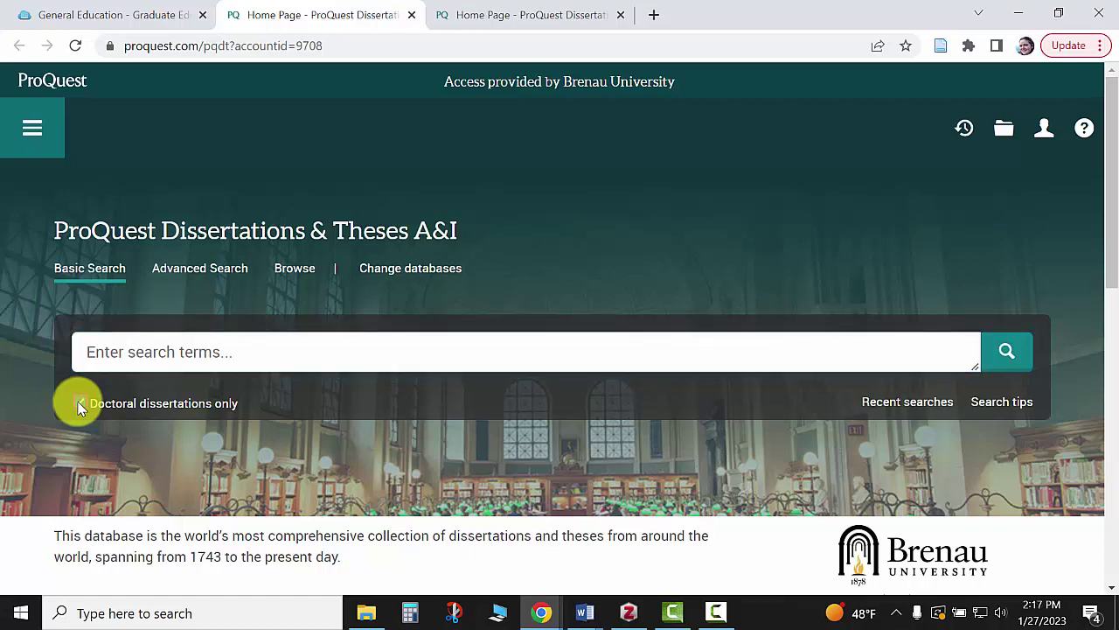
{"action": "left_click", "coordinate": [116, 347]}
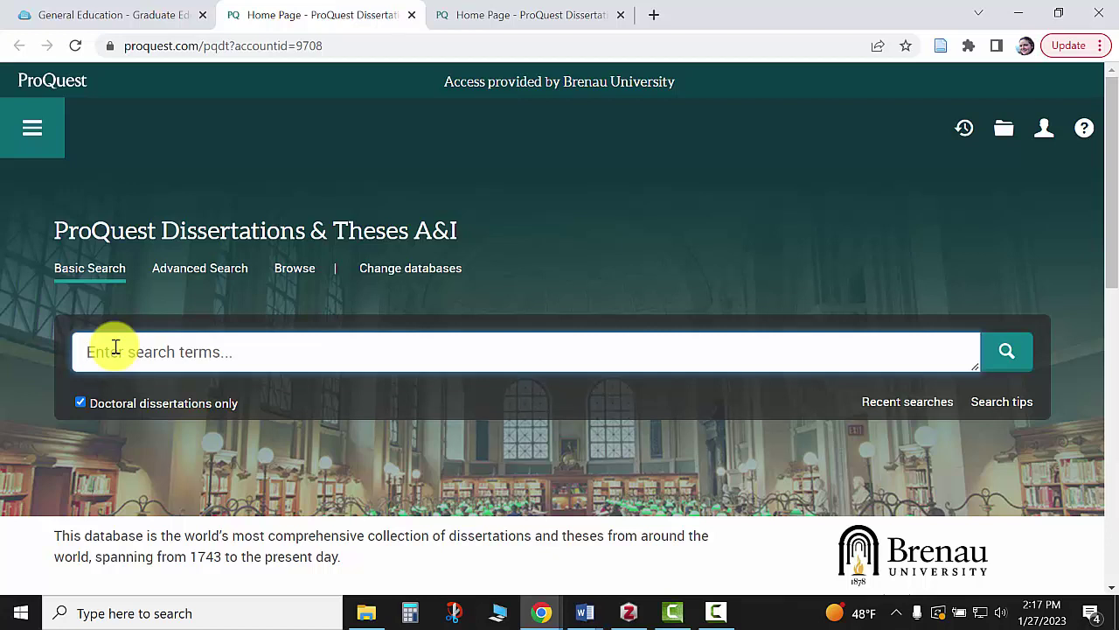
{"action": "type", "text": "faculty"}
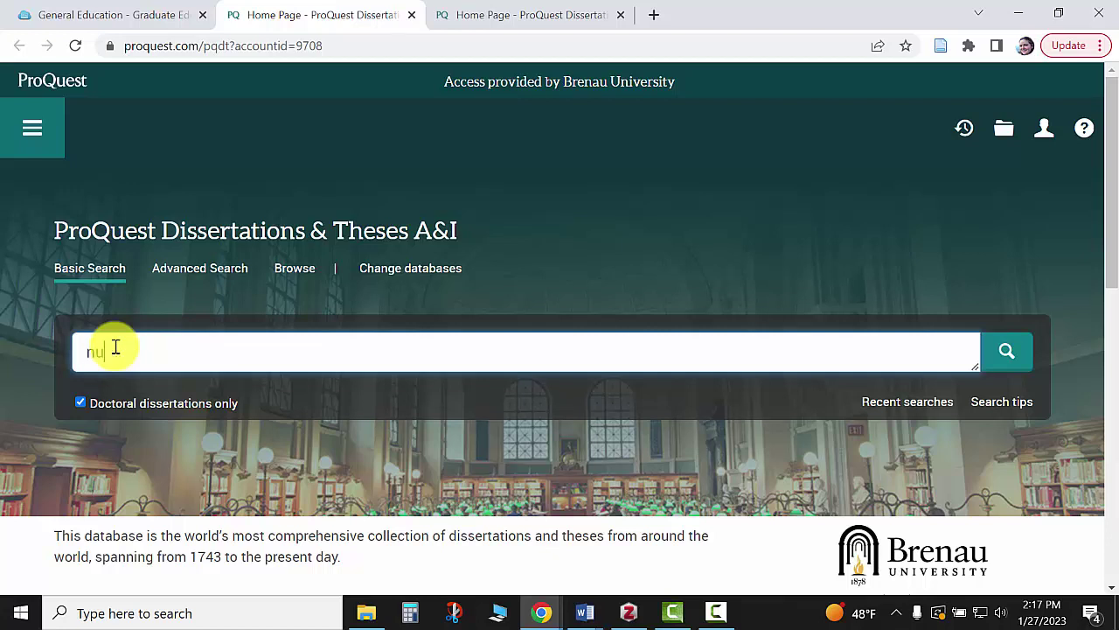
{"action": "type", "text": " AND nursi"}
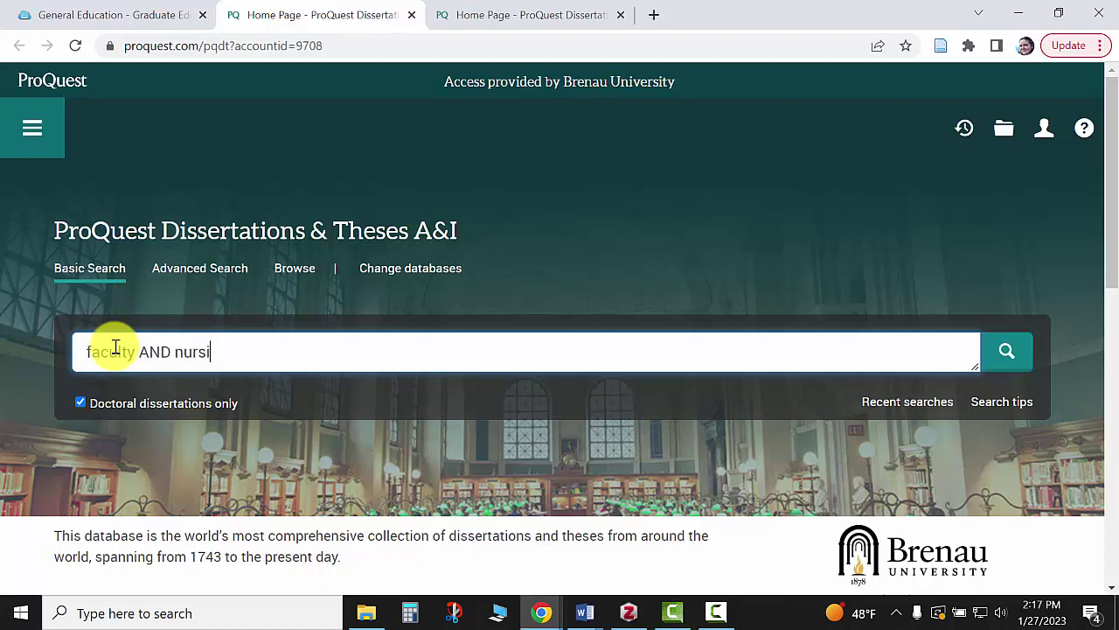
{"action": "type", "text": "ng AND burnout"}
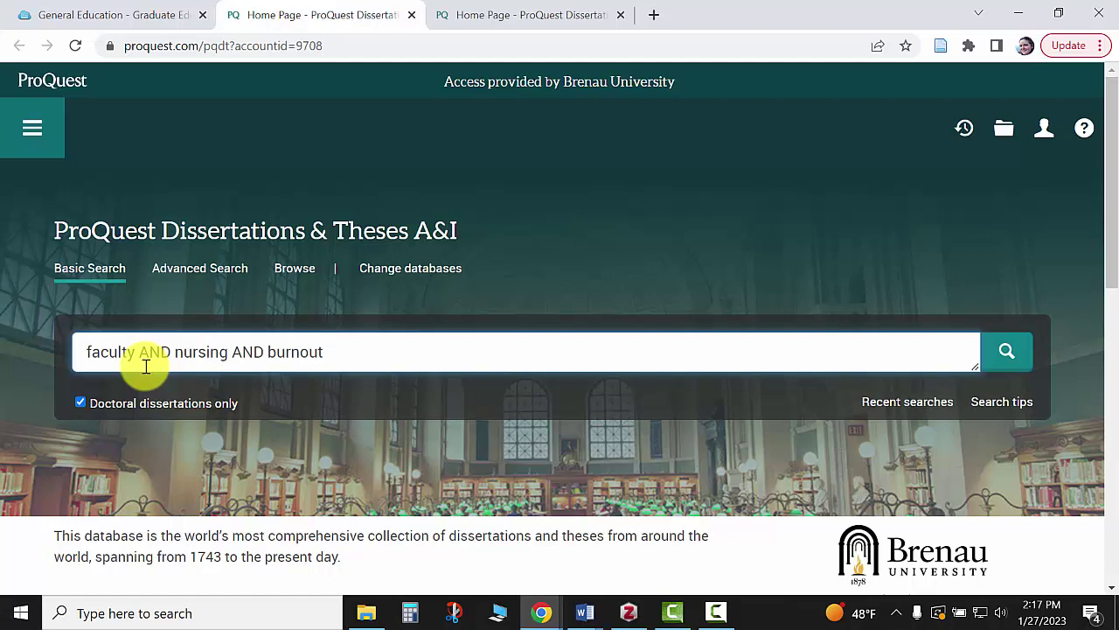
{"action": "left_click_drag", "start_coordinate": [140, 357], "coordinate": [263, 353]}
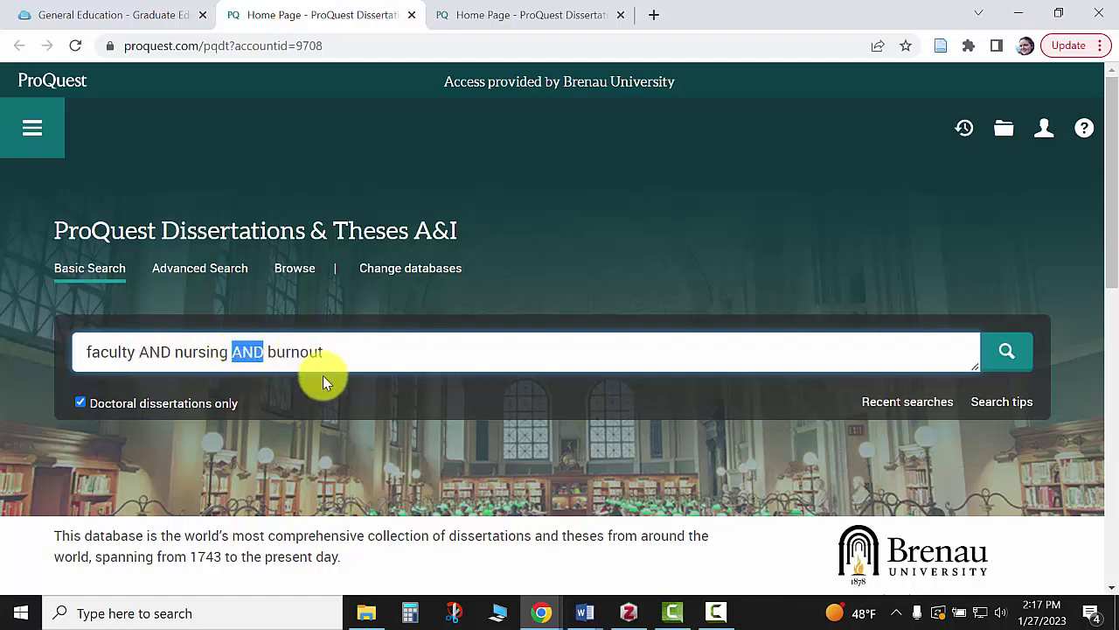
{"action": "left_click", "coordinate": [345, 352]}
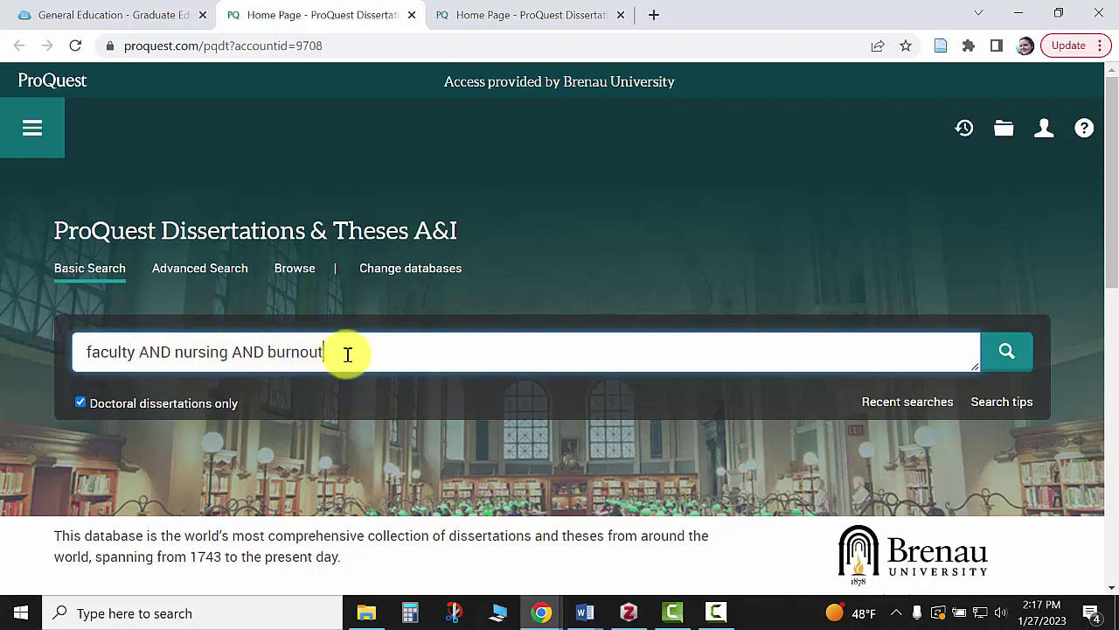
{"action": "left_click", "coordinate": [1006, 354]}
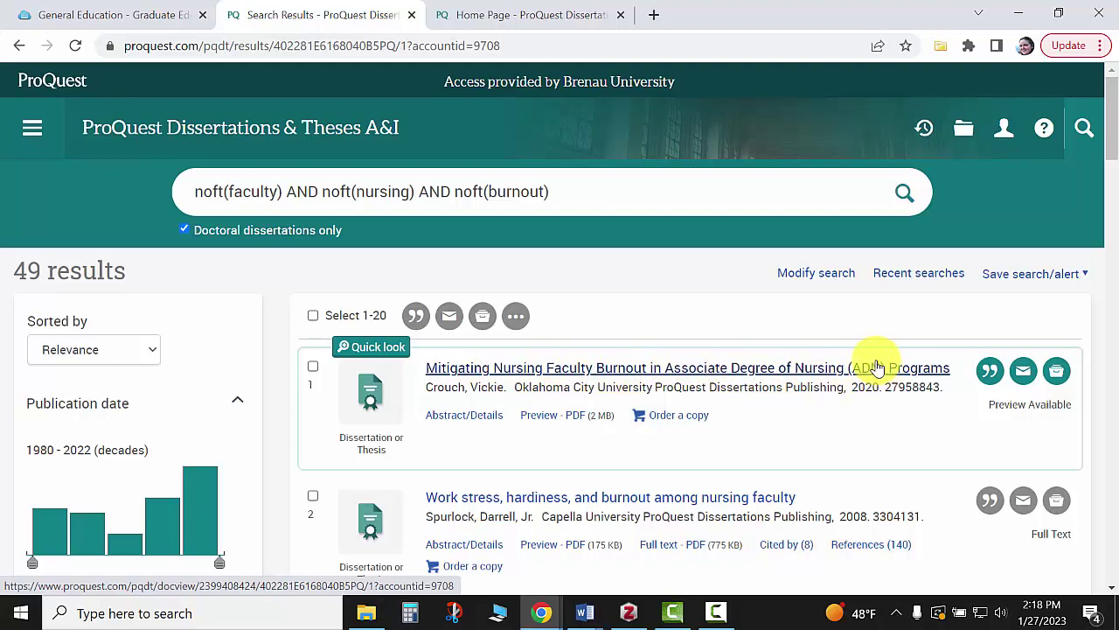
Step: Open the dissertation "Mitigating Nursing Faculty Burnout in Associate Degree of Nursing (ADN) Programs" and examine its preview's title page and page count
{"action": "left_click", "coordinate": [806, 370]}
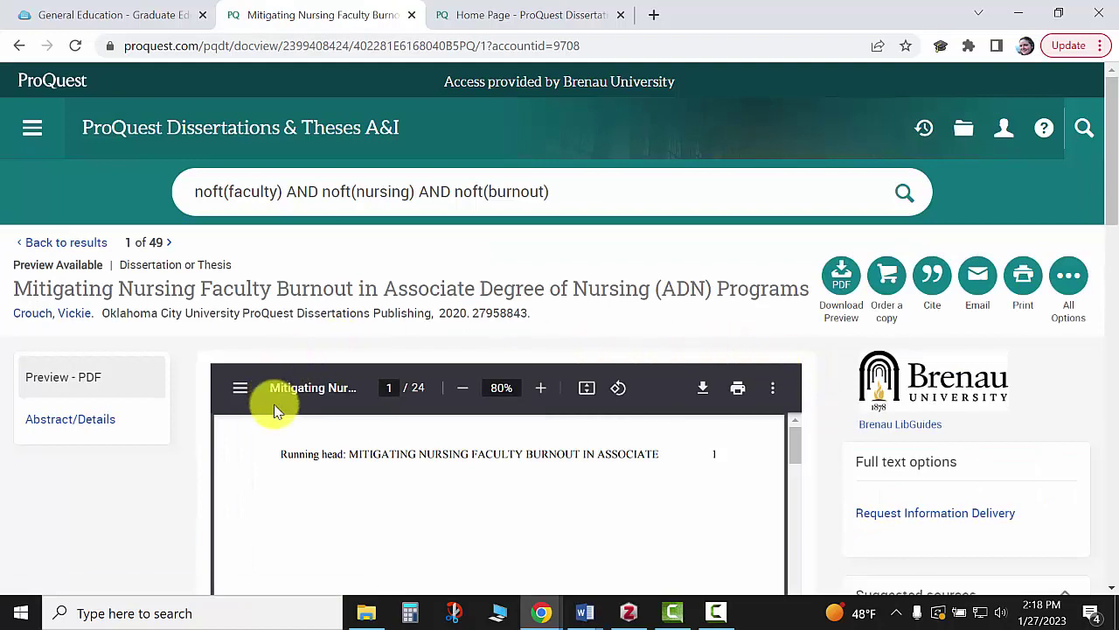
{"action": "scroll", "coordinate": [183, 454], "scroll_direction": "down", "scroll_amount": 1}
{"action": "scroll", "coordinate": [185, 455], "scroll_direction": "down", "scroll_amount": 1}
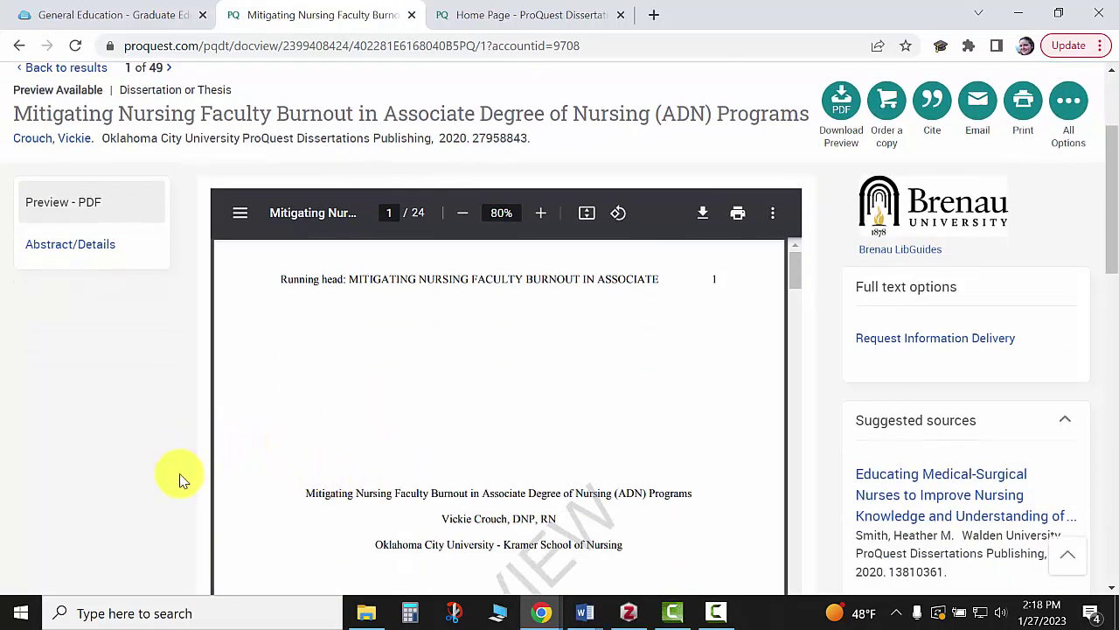
{"action": "scroll", "coordinate": [182, 476], "scroll_direction": "up", "scroll_amount": 1}
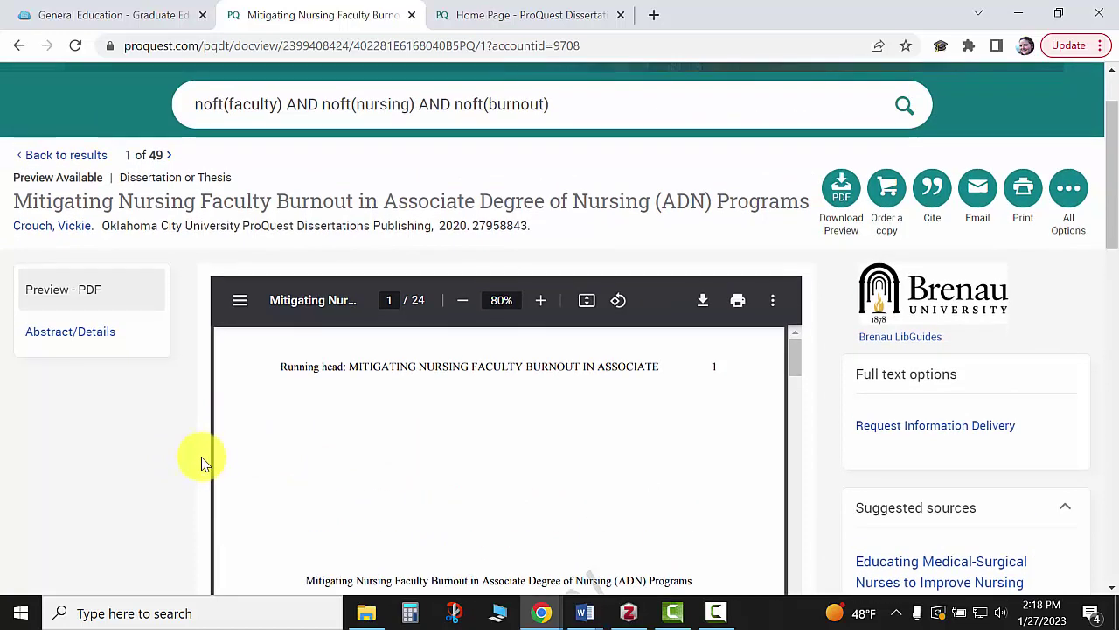
{"action": "scroll", "coordinate": [201, 463], "scroll_direction": "down", "scroll_amount": 4}
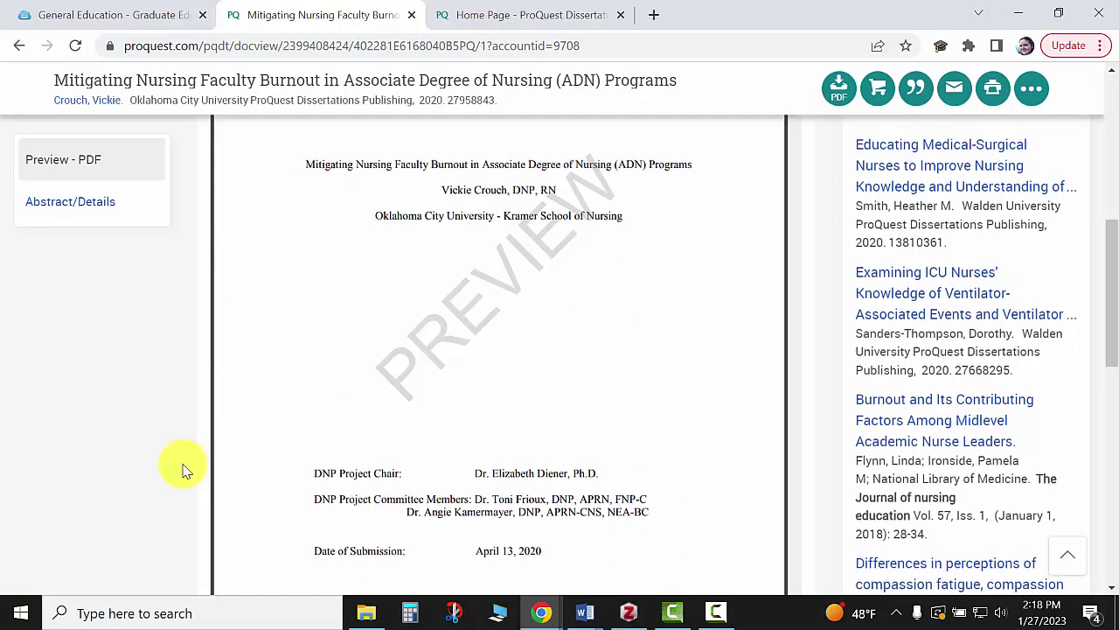
{"action": "scroll", "coordinate": [192, 469], "scroll_direction": "up", "scroll_amount": 2}
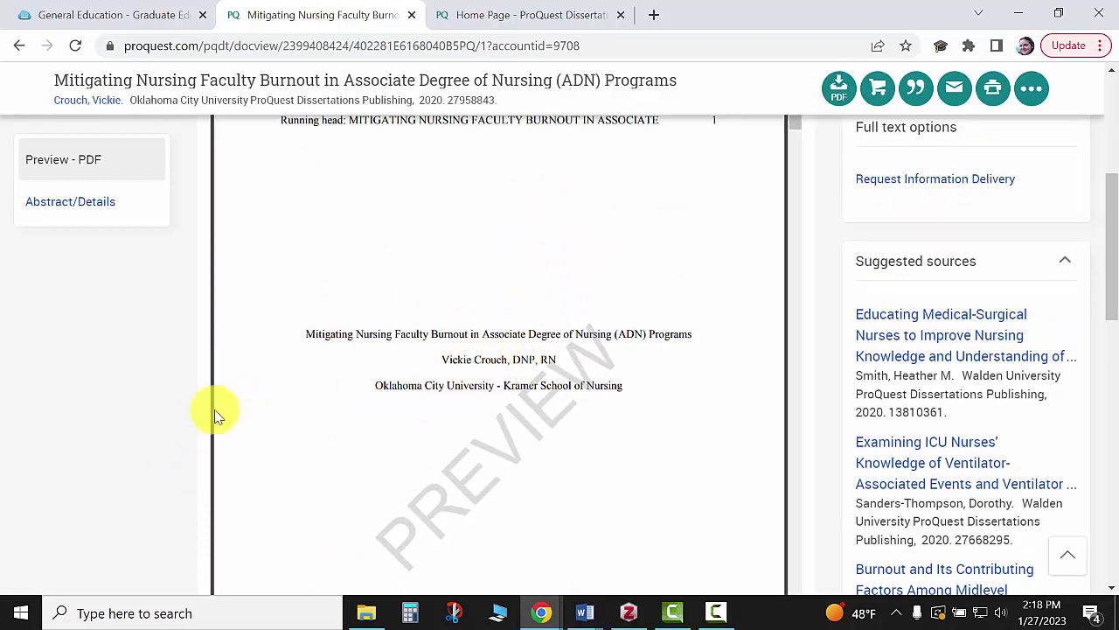
{"action": "scroll", "coordinate": [203, 429], "scroll_direction": "up", "scroll_amount": 2}
{"action": "scroll", "coordinate": [200, 436], "scroll_direction": "up", "scroll_amount": 1}
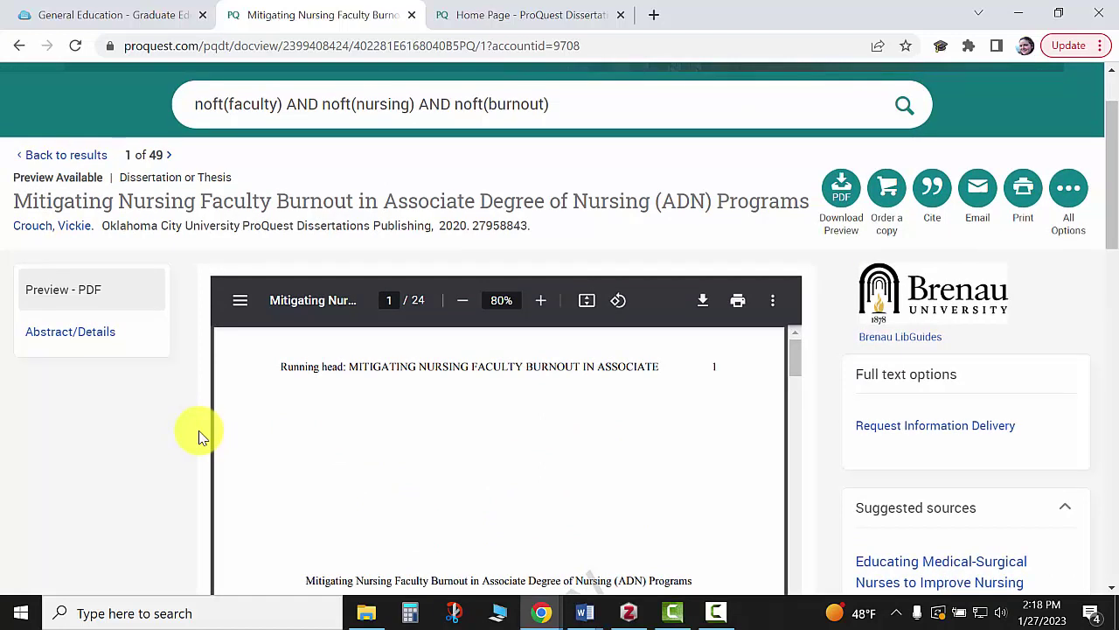
{"action": "double_click", "coordinate": [419, 300]}
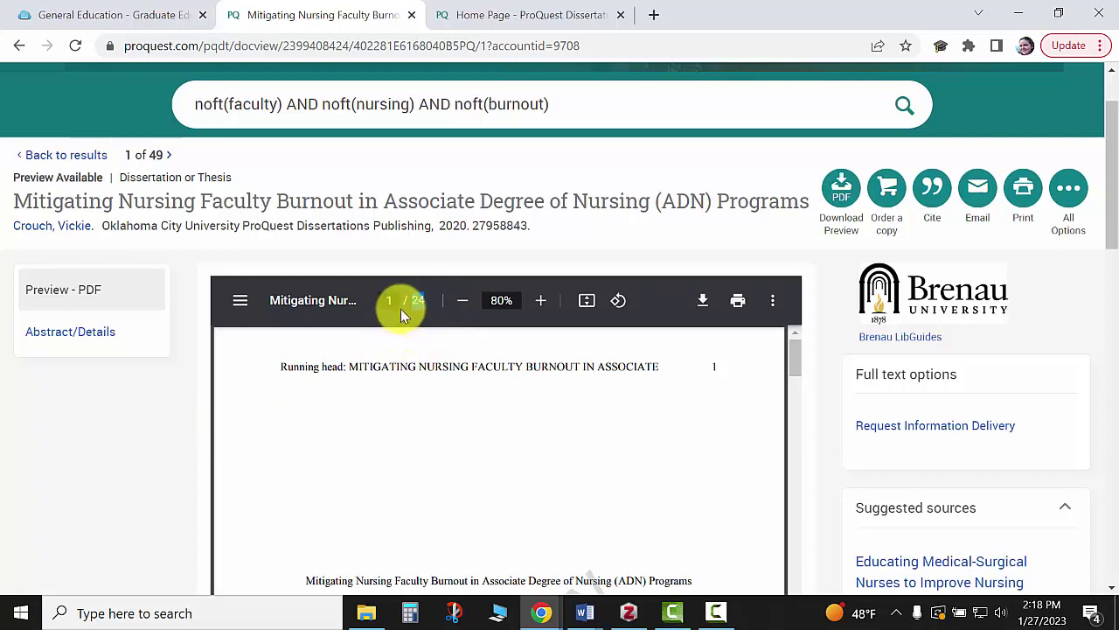
{"action": "left_click", "coordinate": [202, 392]}
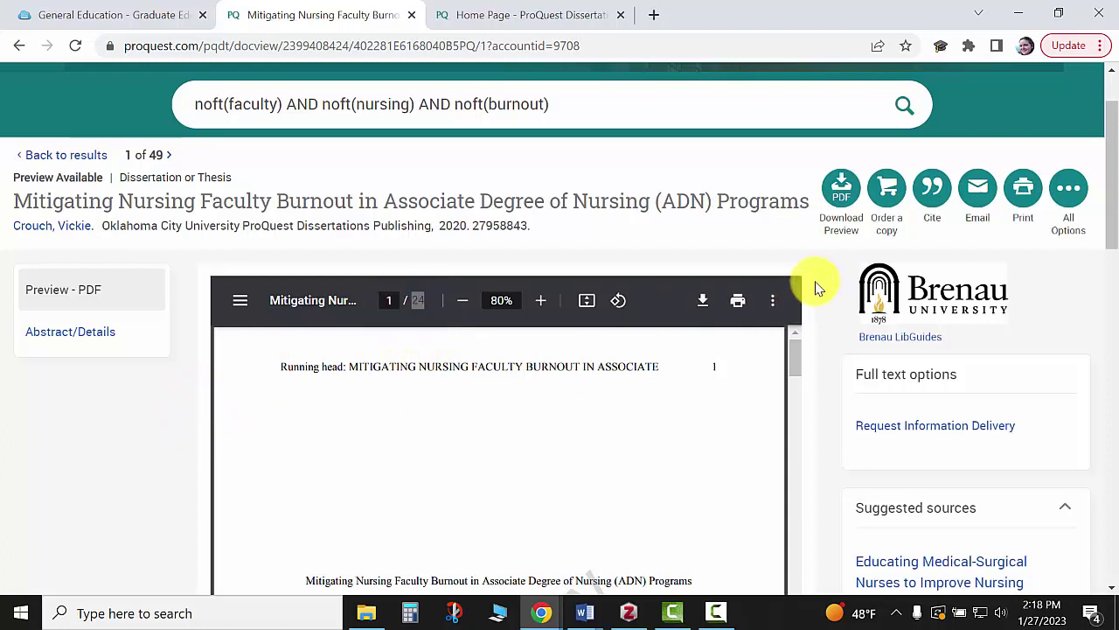
Step: Read the preview from the abstract through Background and Significance, and highlight the 2015 in-text citation about predicting burnout
{"action": "scroll", "coordinate": [815, 293], "scroll_direction": "down", "scroll_amount": 1}
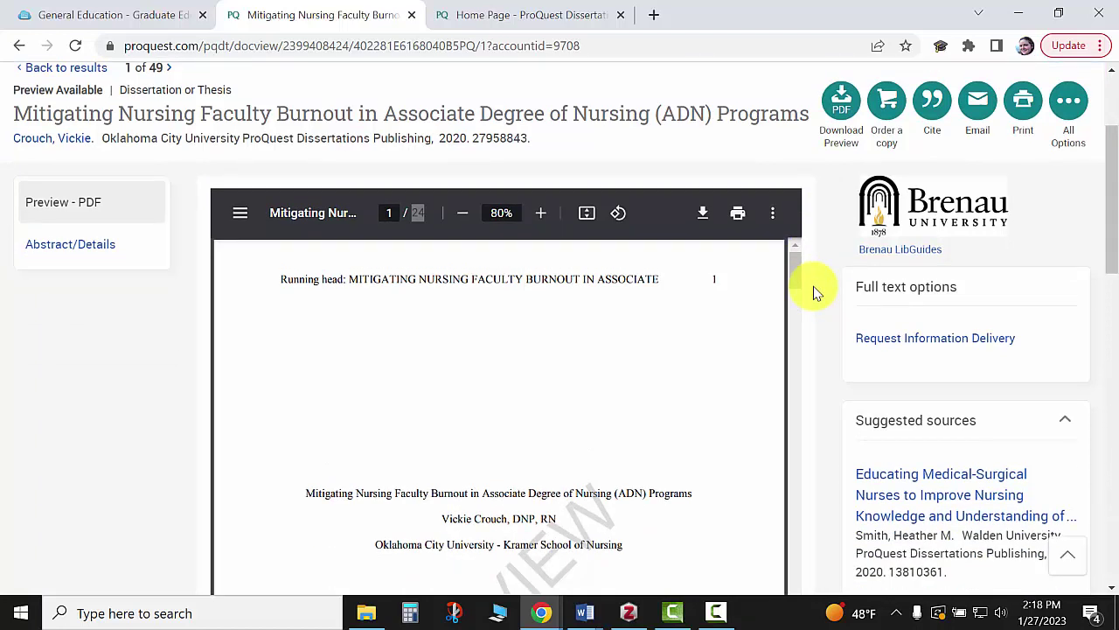
{"action": "scroll", "coordinate": [816, 293], "scroll_direction": "down", "scroll_amount": 1}
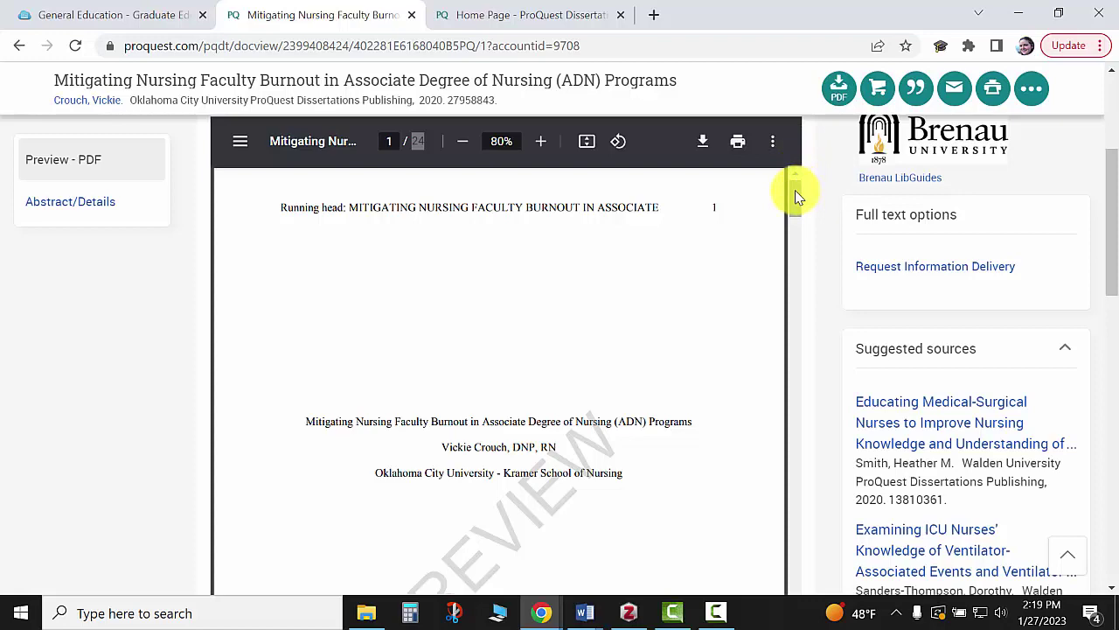
{"action": "left_click_drag", "start_coordinate": [795, 190], "coordinate": [803, 395]}
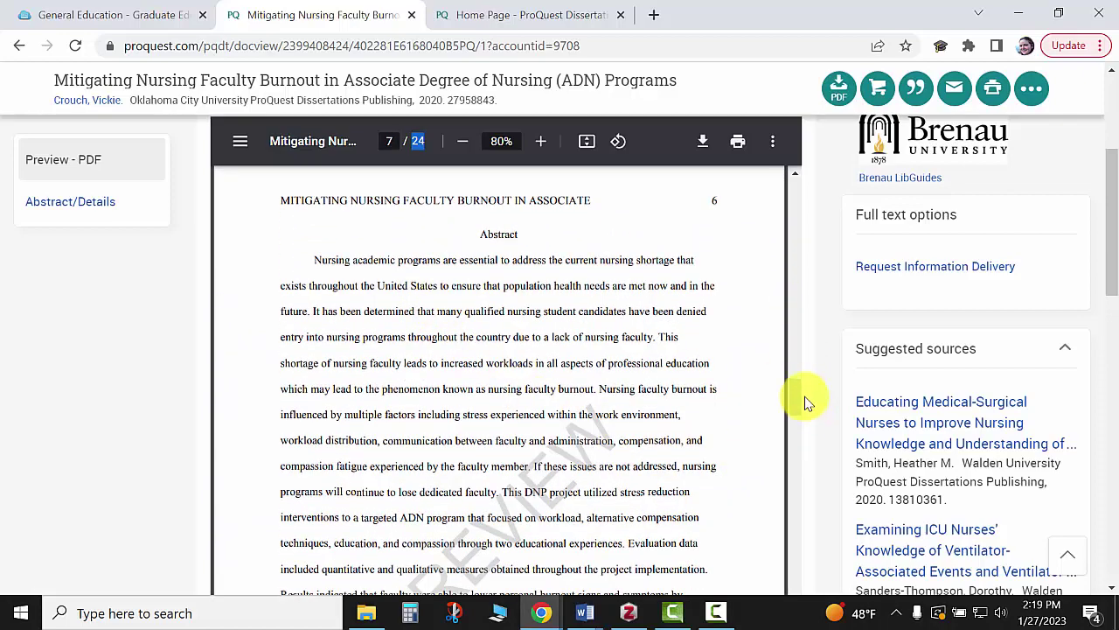
{"action": "scroll", "coordinate": [830, 362], "scroll_direction": "down", "scroll_amount": 1}
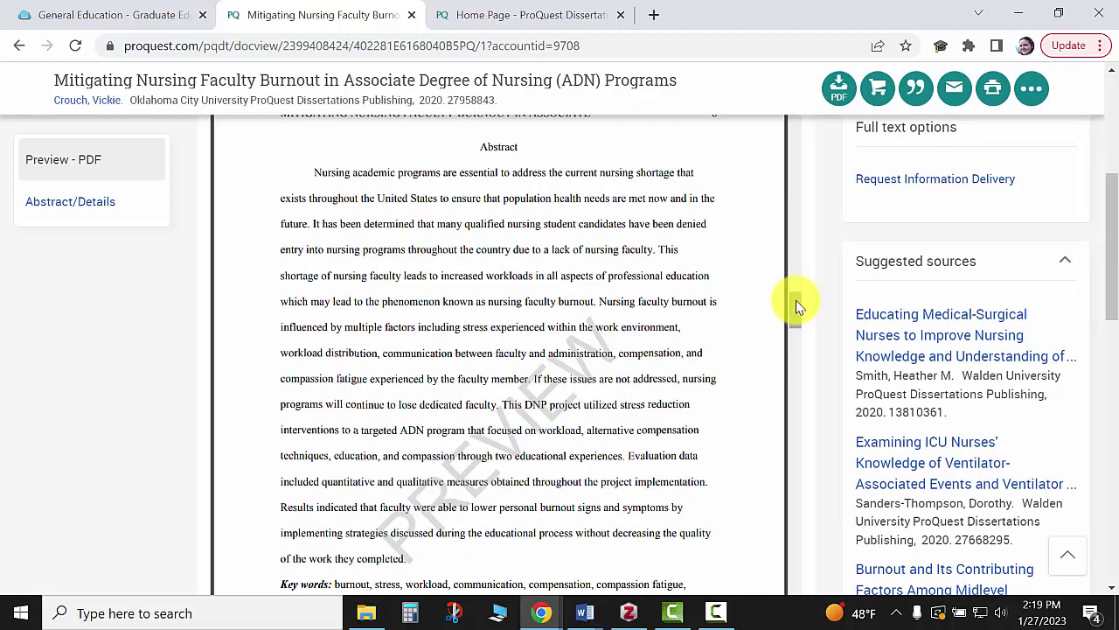
{"action": "left_click_drag", "start_coordinate": [797, 304], "coordinate": [790, 345]}
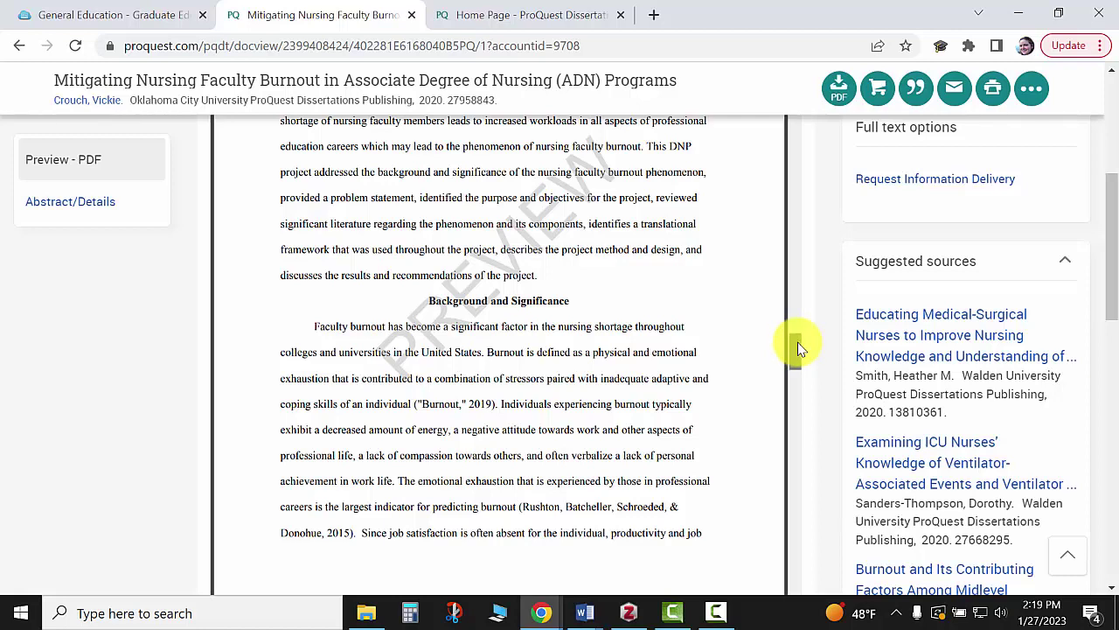
{"action": "left_click_drag", "start_coordinate": [798, 342], "coordinate": [795, 356]}
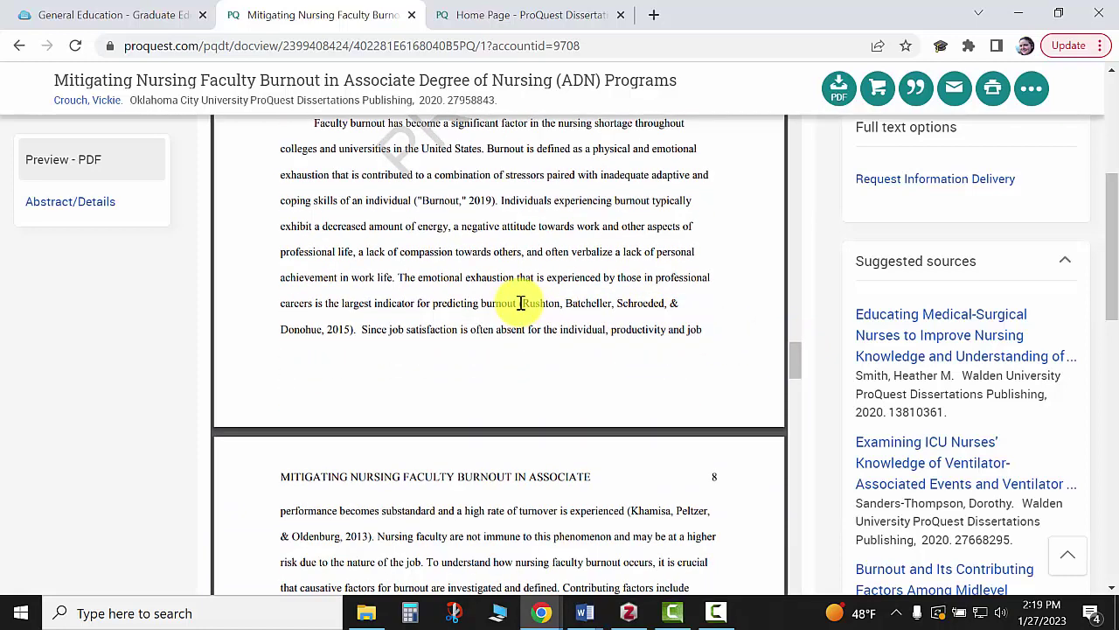
{"action": "left_click_drag", "start_coordinate": [522, 303], "coordinate": [352, 325]}
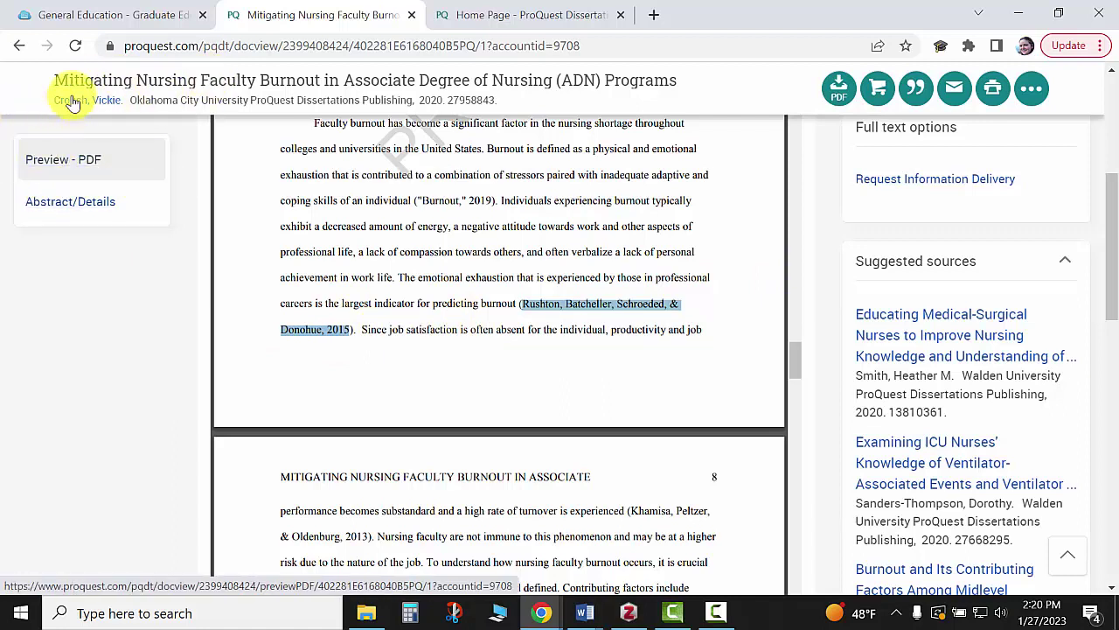
Step: Return to the search results and examine which dissertations offer full text, a preview or only a citation and abstract
{"action": "left_click", "coordinate": [20, 45]}
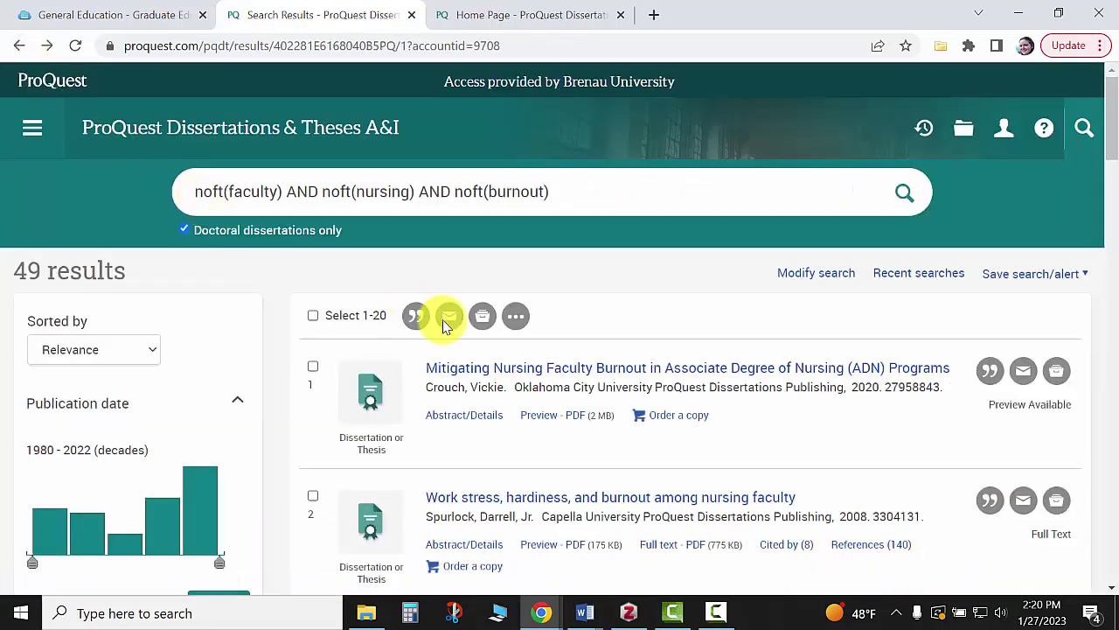
{"action": "scroll", "coordinate": [525, 323], "scroll_direction": "down", "scroll_amount": 2}
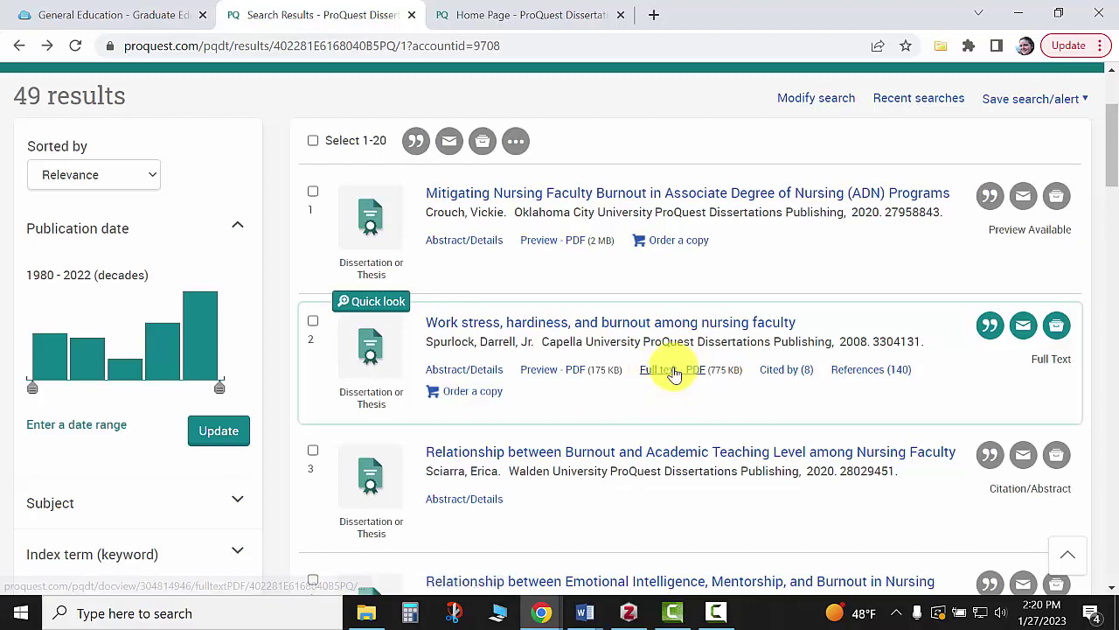
{"action": "scroll", "coordinate": [669, 371], "scroll_direction": "down", "scroll_amount": 2}
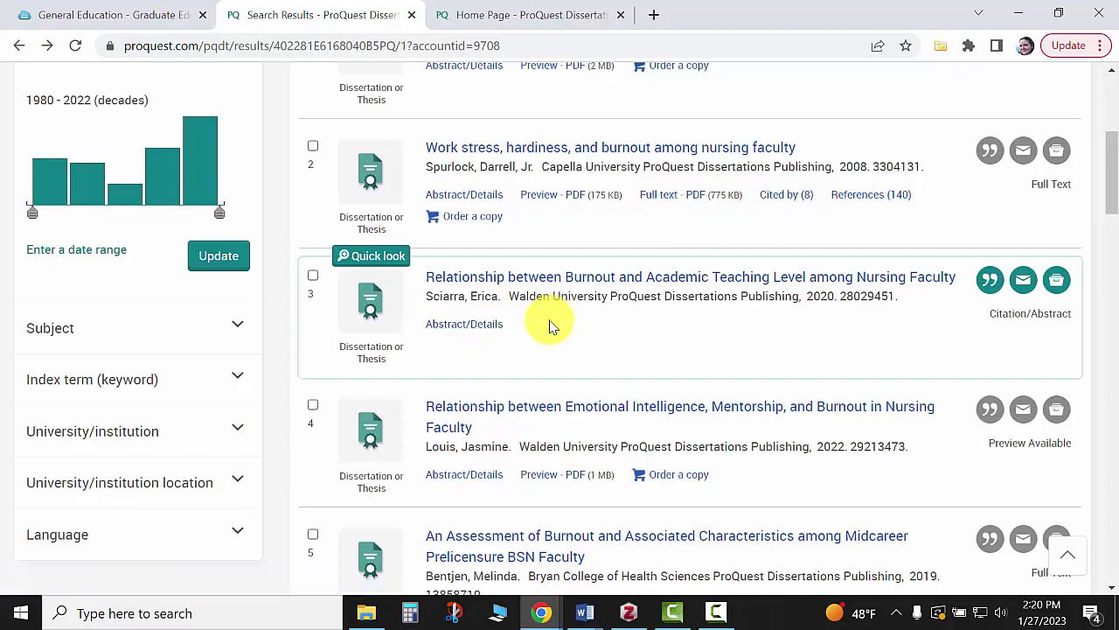
{"action": "scroll", "coordinate": [549, 325], "scroll_direction": "down", "scroll_amount": 5}
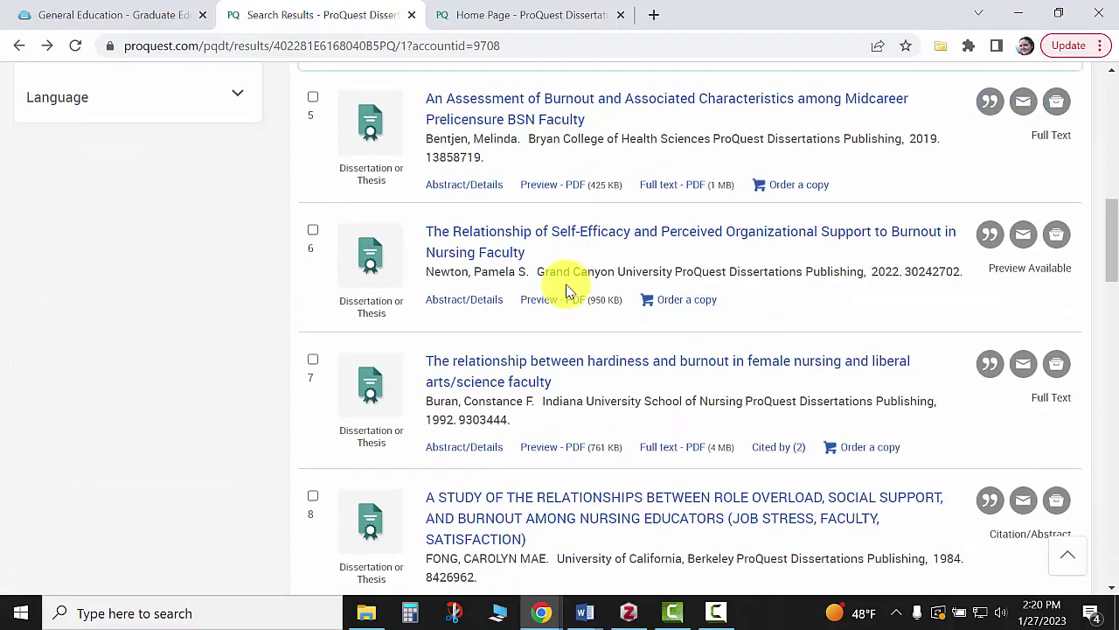
{"action": "scroll", "coordinate": [566, 290], "scroll_direction": "down", "scroll_amount": 5}
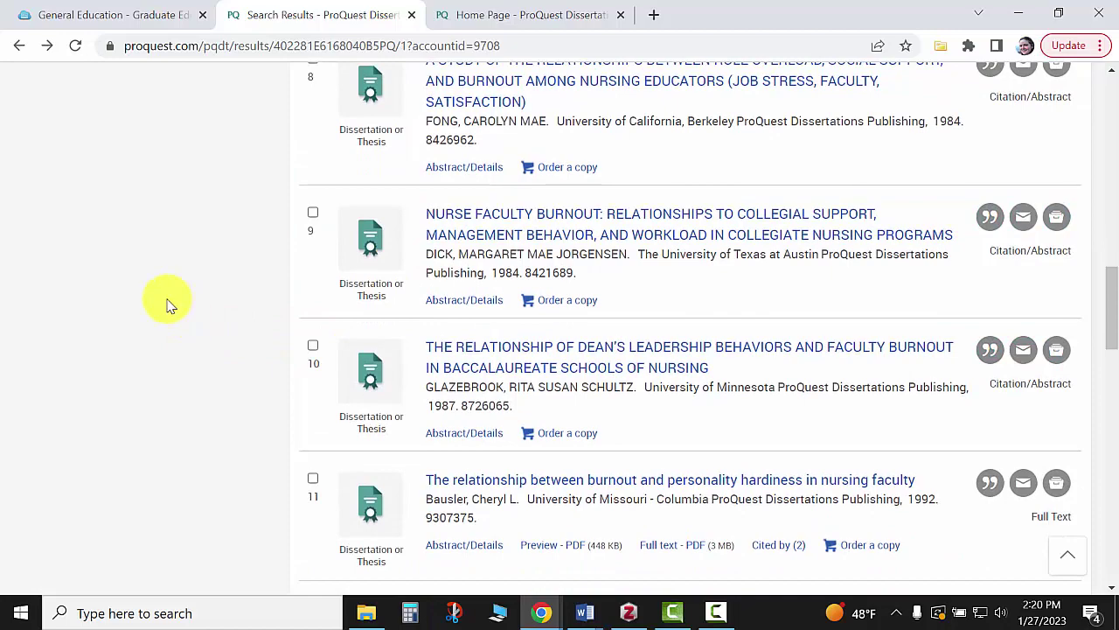
Step: Browse further down the dissertation results and copy the title "Undergraduate Nursing Faculty's Lived Experience of Authentic Leadership in Nursing Education"
{"action": "scroll", "coordinate": [189, 310], "scroll_direction": "down", "scroll_amount": 3}
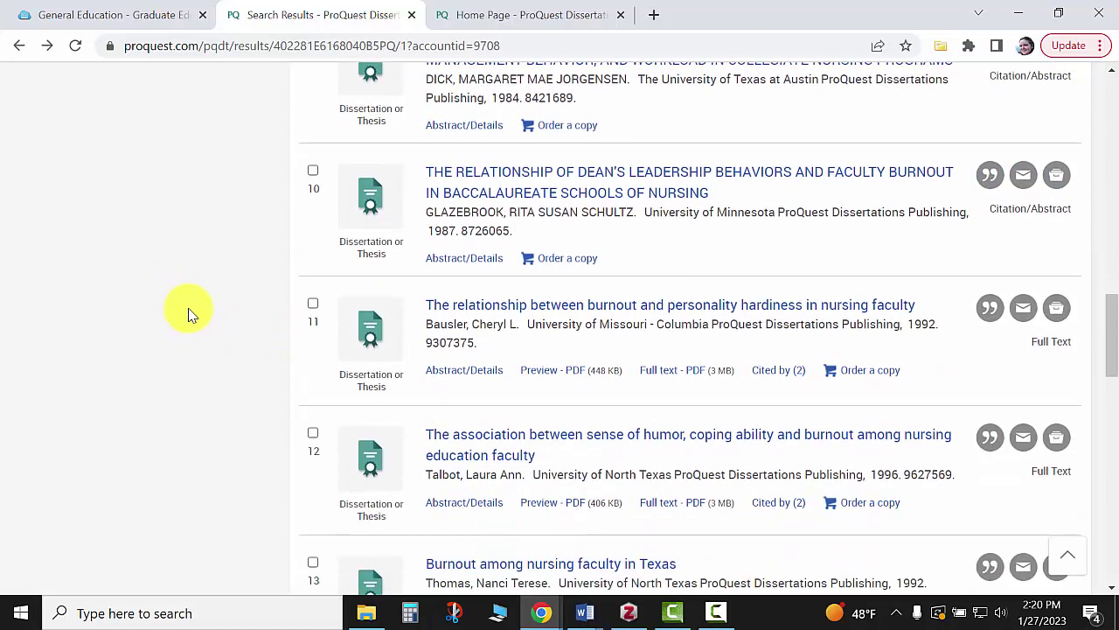
{"action": "scroll", "coordinate": [193, 310], "scroll_direction": "down", "scroll_amount": 5}
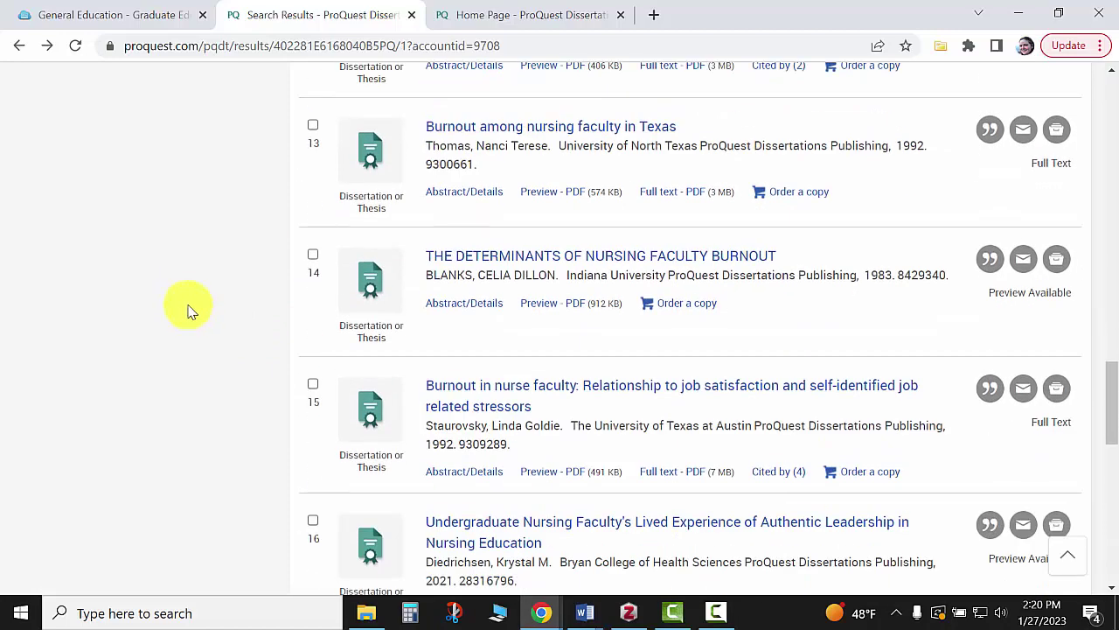
{"action": "scroll", "coordinate": [190, 307], "scroll_direction": "down", "scroll_amount": 3}
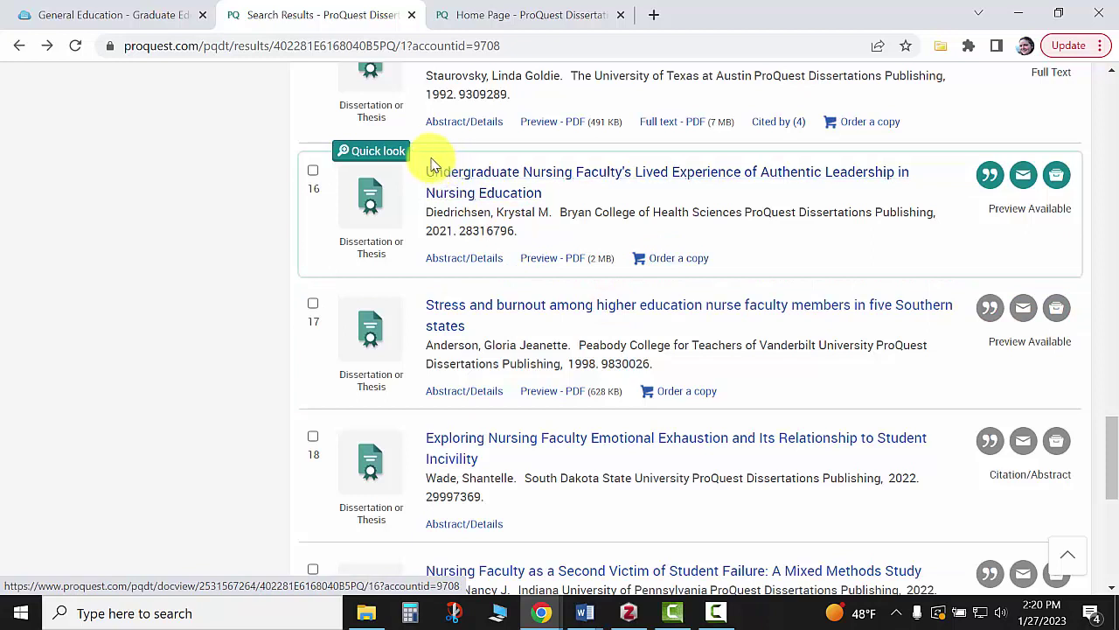
{"action": "left_click_drag", "start_coordinate": [421, 168], "coordinate": [542, 199]}
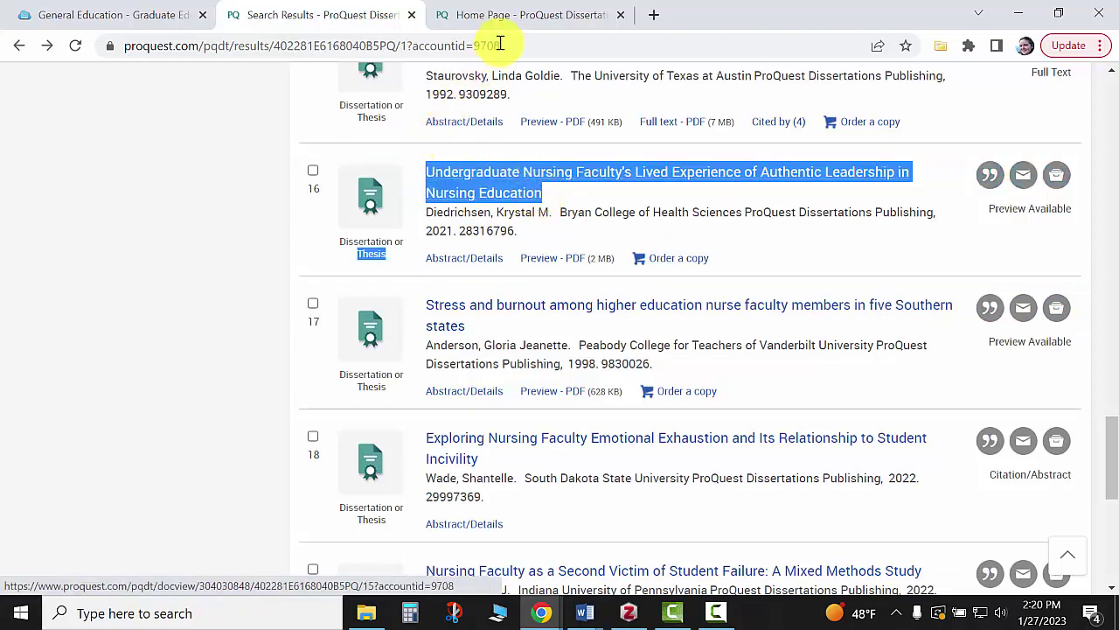
Step: Open Google Scholar in a new tab and search for the copied dissertation title, removing the stray leading word "Thesis"
{"action": "left_click", "coordinate": [657, 17]}
{"action": "type", "text": "scho"}
{"action": "key", "text": "Return"}
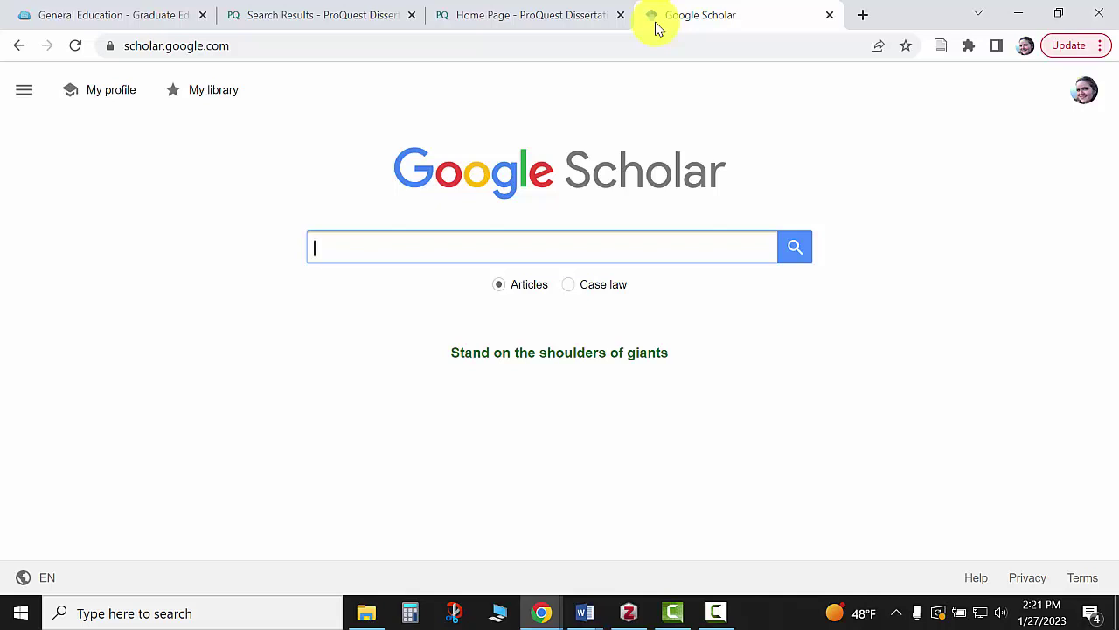
{"action": "key", "text": "ctrl+v"}
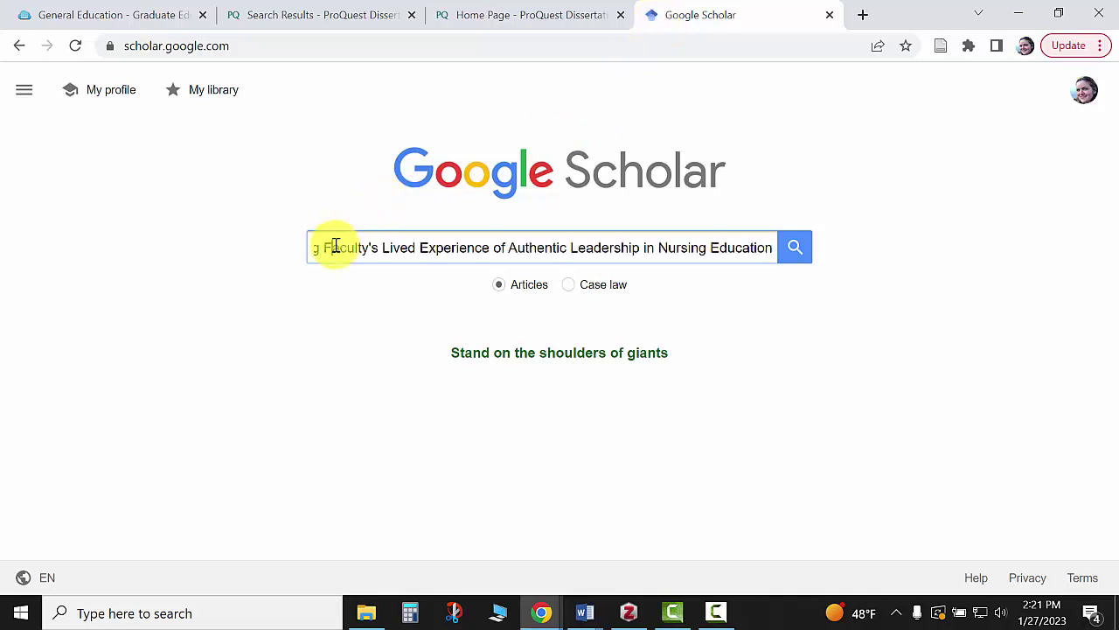
{"action": "key", "text": "Left"}
{"action": "key", "text": "Left"}
{"action": "key", "text": "Left"}
{"action": "key", "text": "Left"}
{"action": "key", "text": "Left"}
{"action": "key", "text": "Left"}
{"action": "key", "text": "Left"}
{"action": "key", "text": "Left"}
{"action": "key", "text": "Left"}
{"action": "key", "text": "Left"}
{"action": "key", "text": "Left"}
{"action": "key", "text": "Left"}
{"action": "key", "text": "Left"}
{"action": "key", "text": "Left"}
{"action": "key", "text": "Left"}
{"action": "key", "text": "Left"}
{"action": "key", "text": "Left"}
{"action": "key", "text": "Left"}
{"action": "key", "text": "Left"}
{"action": "key", "text": "Left"}
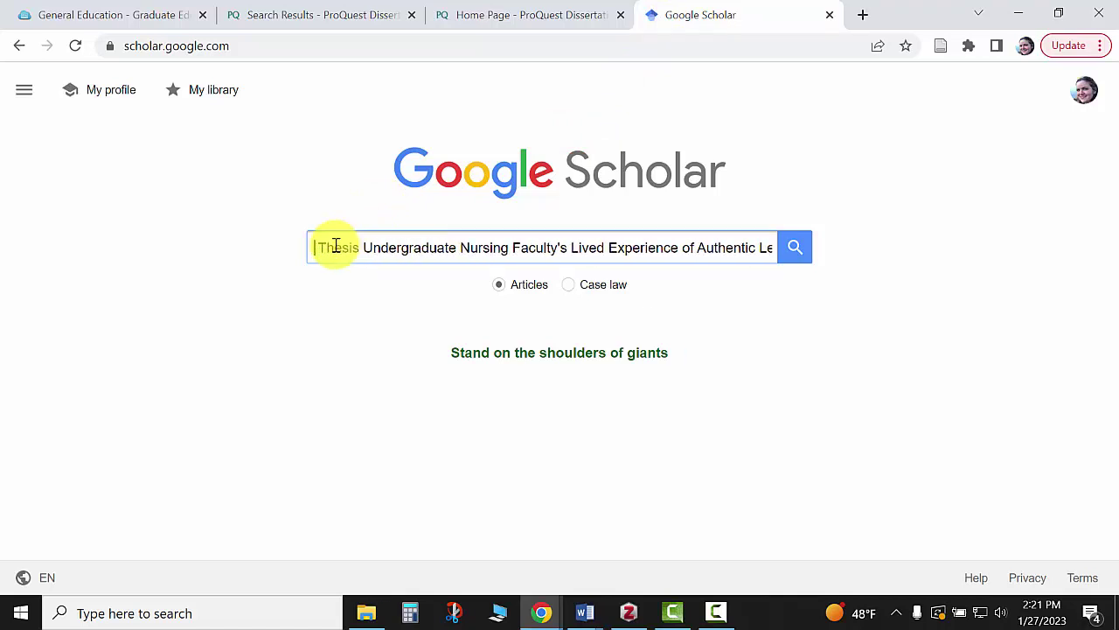
{"action": "double_click", "coordinate": [333, 247]}
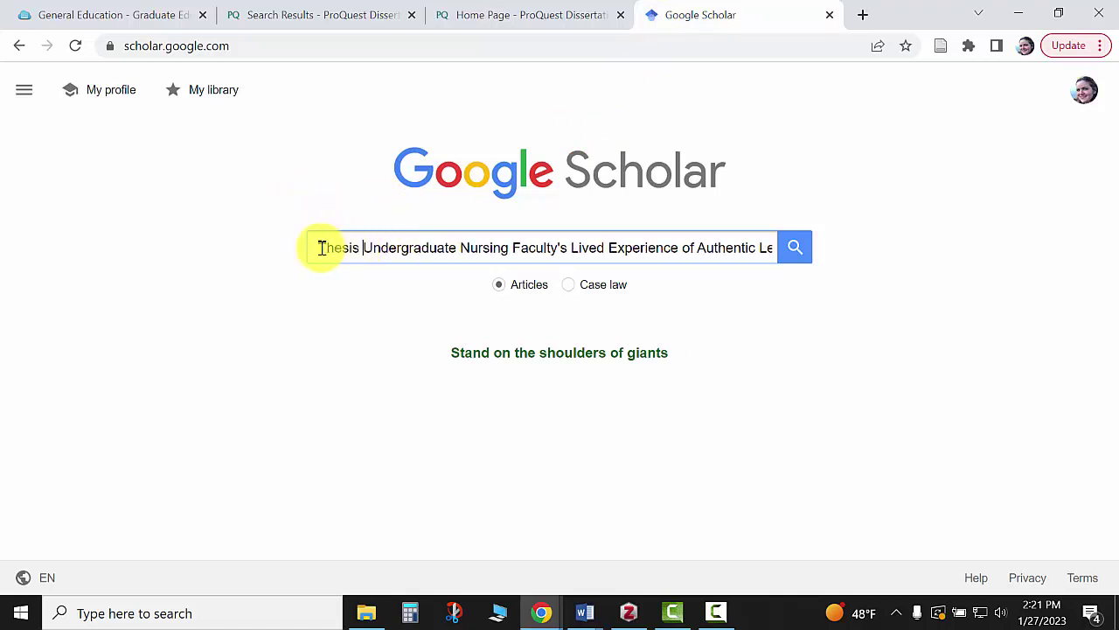
{"action": "key", "text": "BackSpace"}
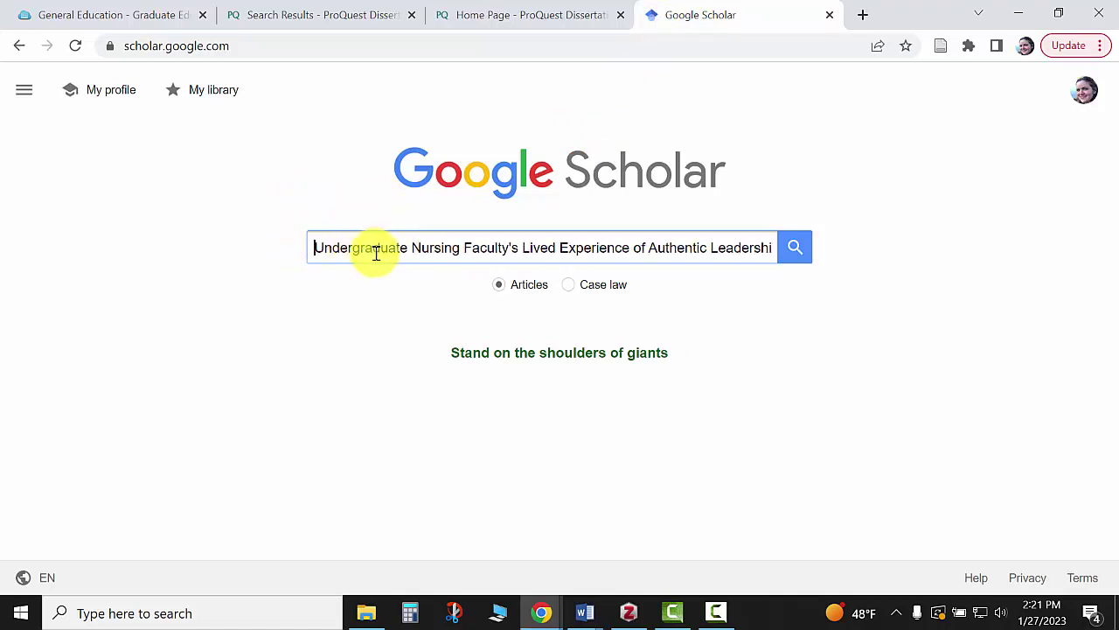
{"action": "left_click", "coordinate": [797, 249]}
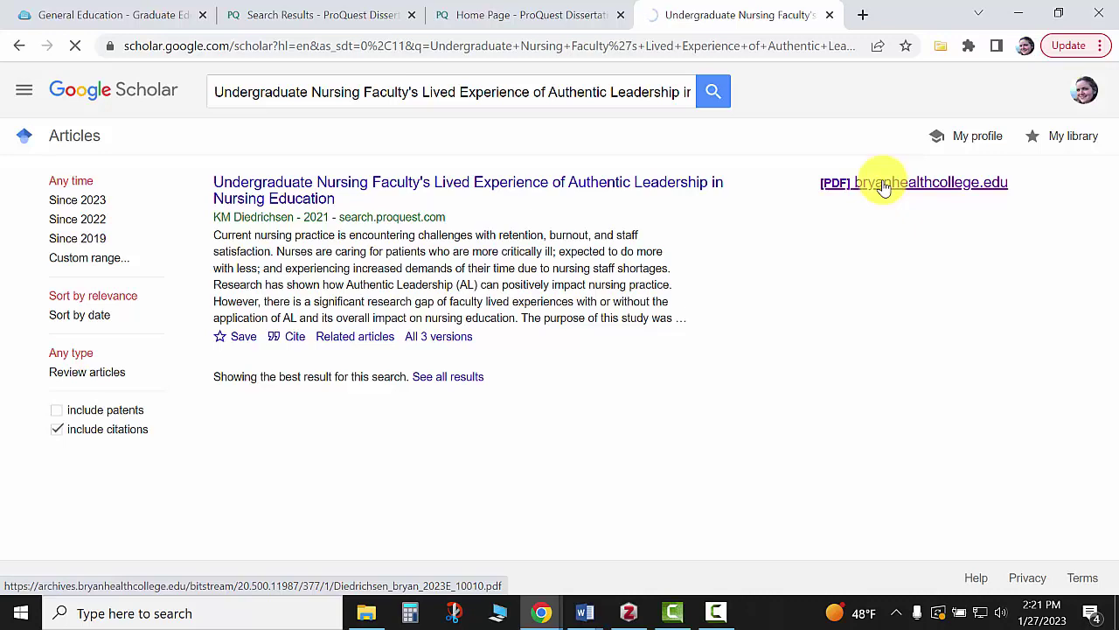
Step: Open the bryanhealthcollege.edu PDF, examine its title page and page count, and return to the Google Scholar results
{"action": "scroll", "coordinate": [502, 315], "scroll_direction": "down", "scroll_amount": 3}
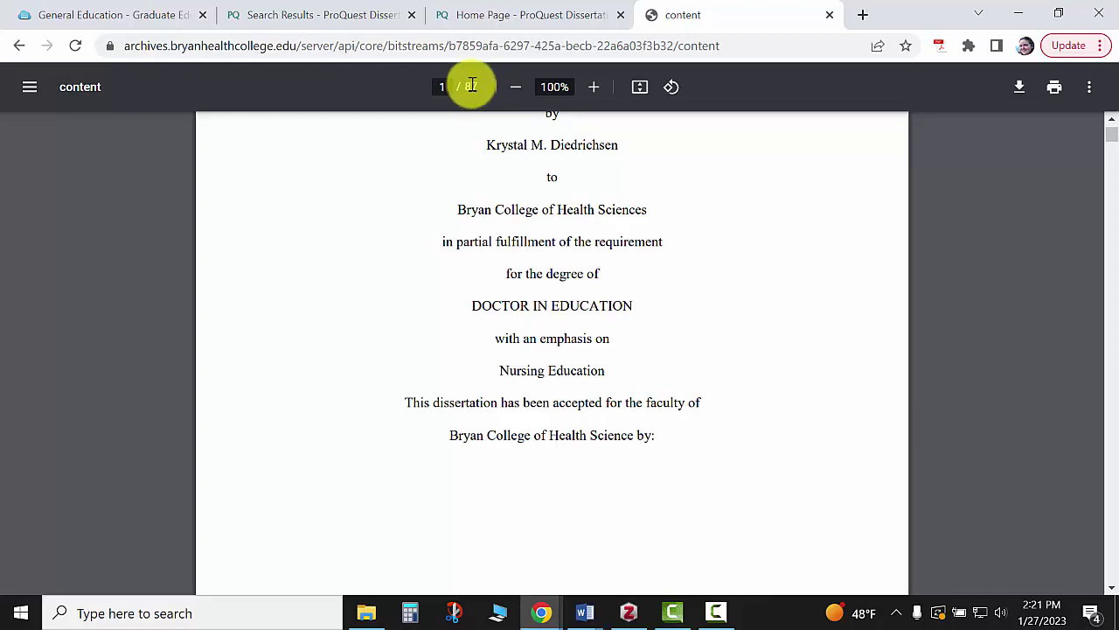
{"action": "scroll", "coordinate": [725, 294], "scroll_direction": "up", "scroll_amount": 3}
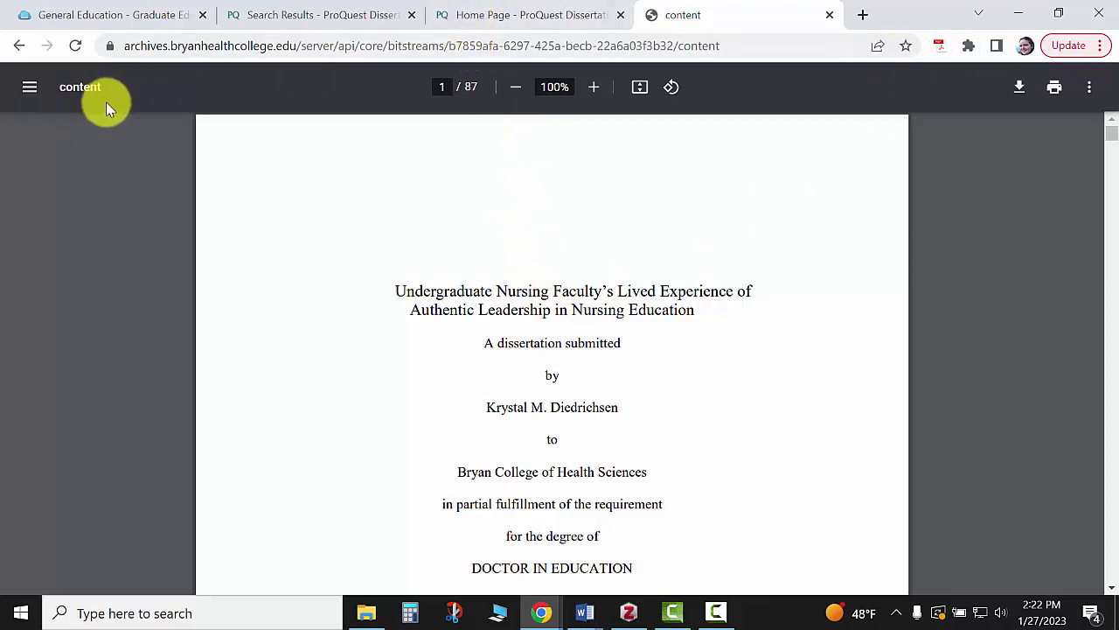
{"action": "left_click", "coordinate": [19, 45]}
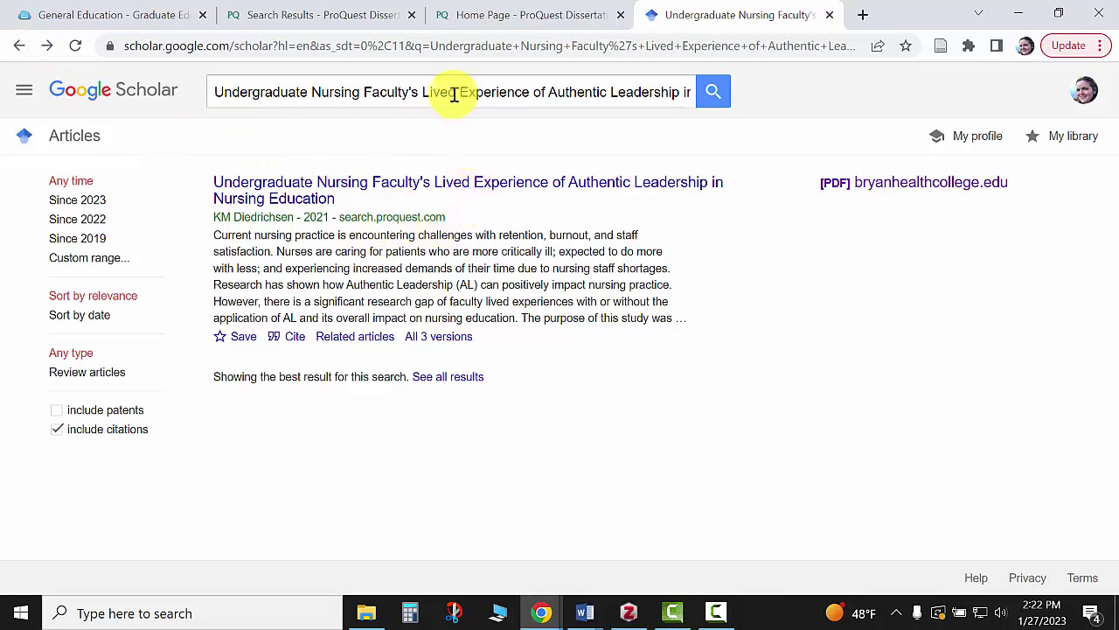
Step: Clear the search query, enter "brenau" in Google Scholar's library links settings to review its access links, and return to the home page
{"action": "triple_click", "coordinate": [250, 92]}
{"action": "key", "text": "BackSpace"}
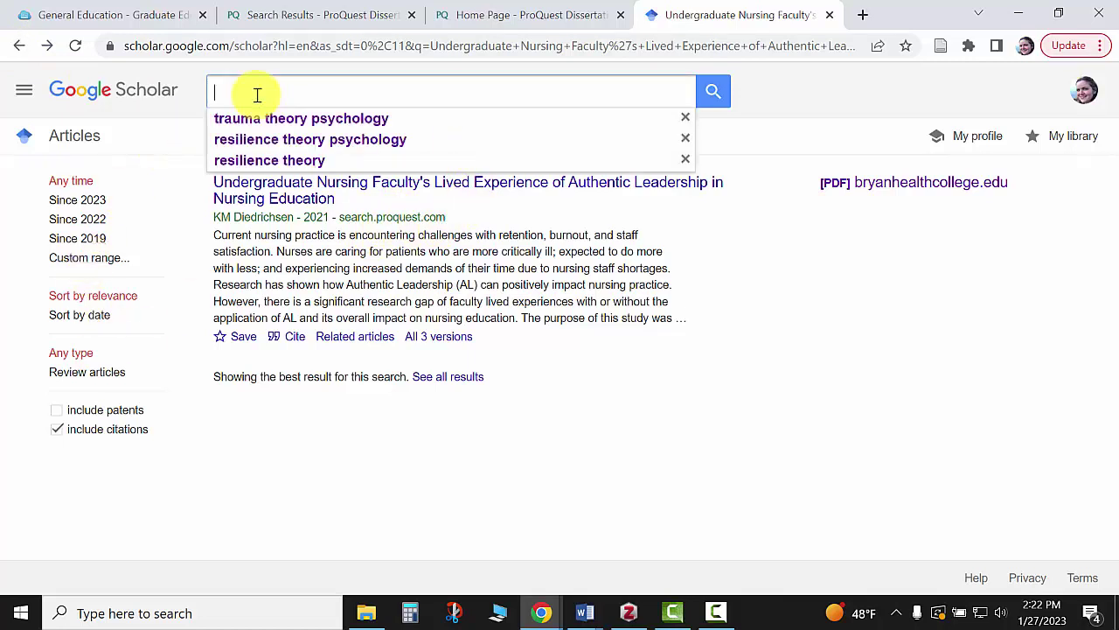
{"action": "left_click", "coordinate": [365, 296]}
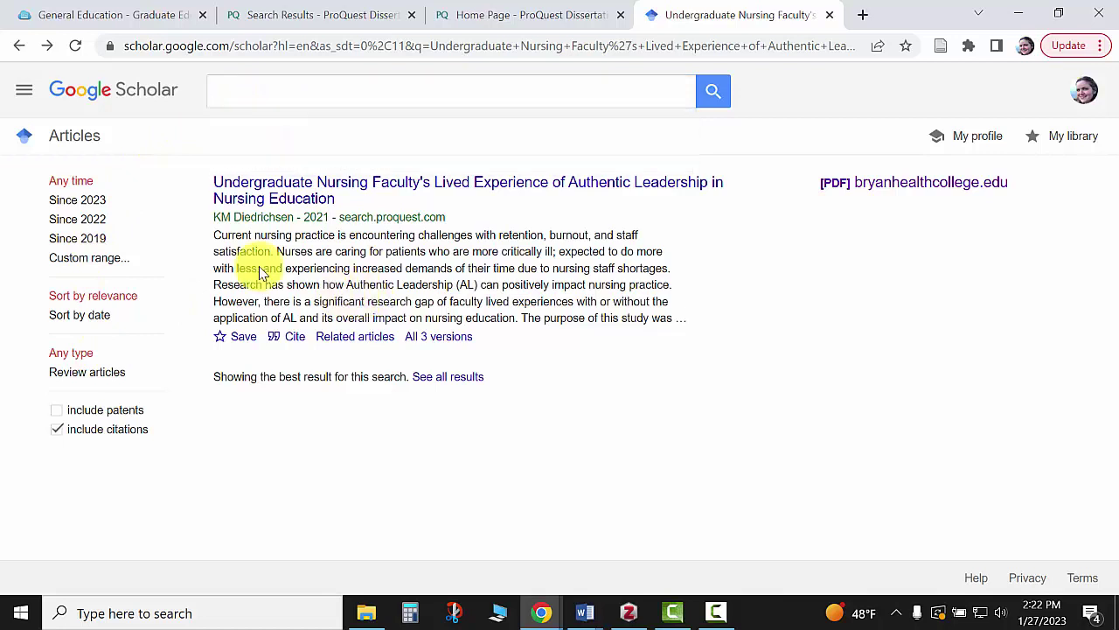
{"action": "left_click", "coordinate": [24, 91]}
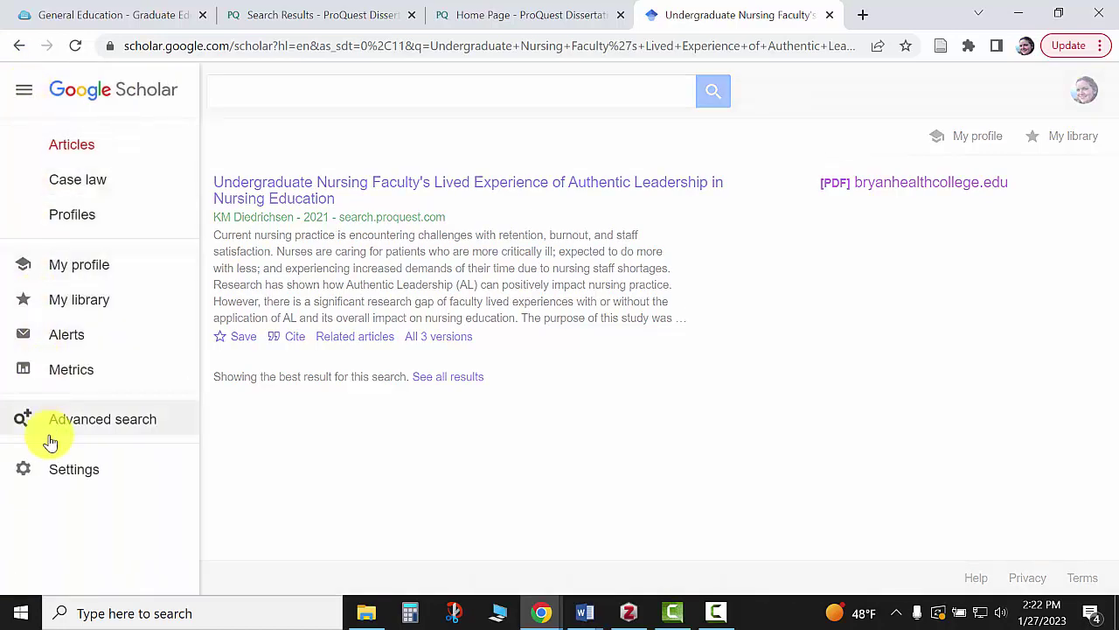
{"action": "left_click", "coordinate": [55, 477]}
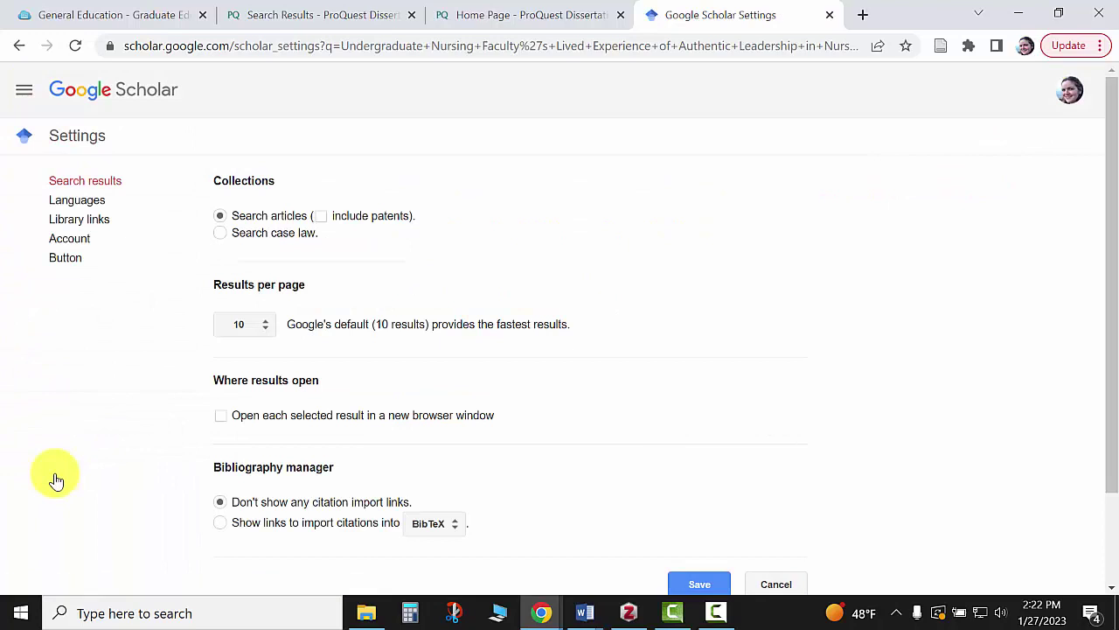
{"action": "left_click", "coordinate": [81, 220]}
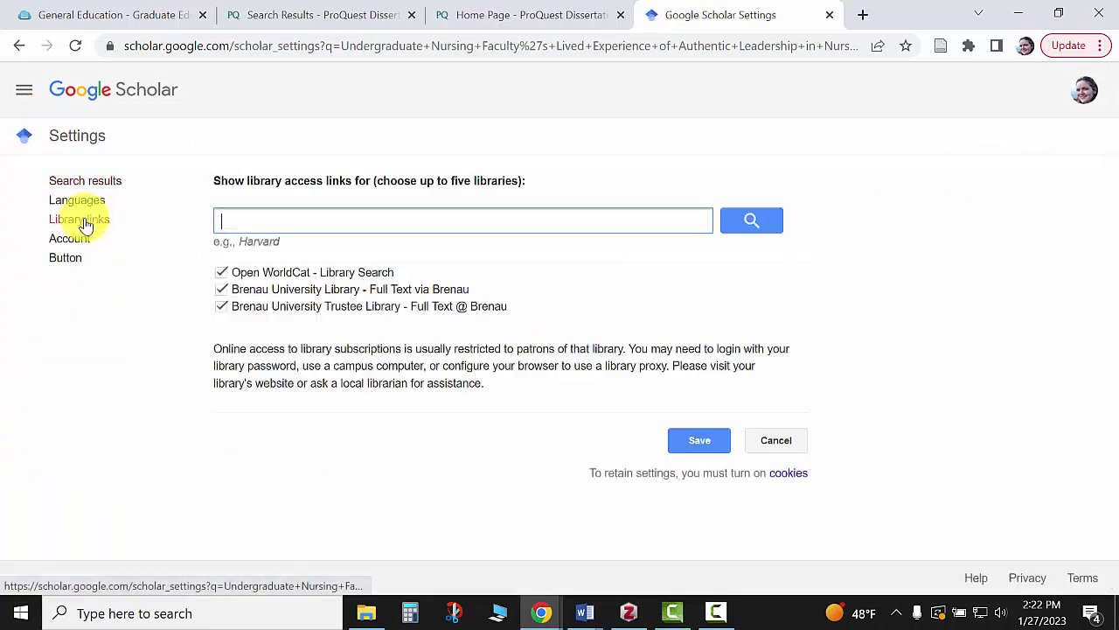
{"action": "type", "text": "b"}
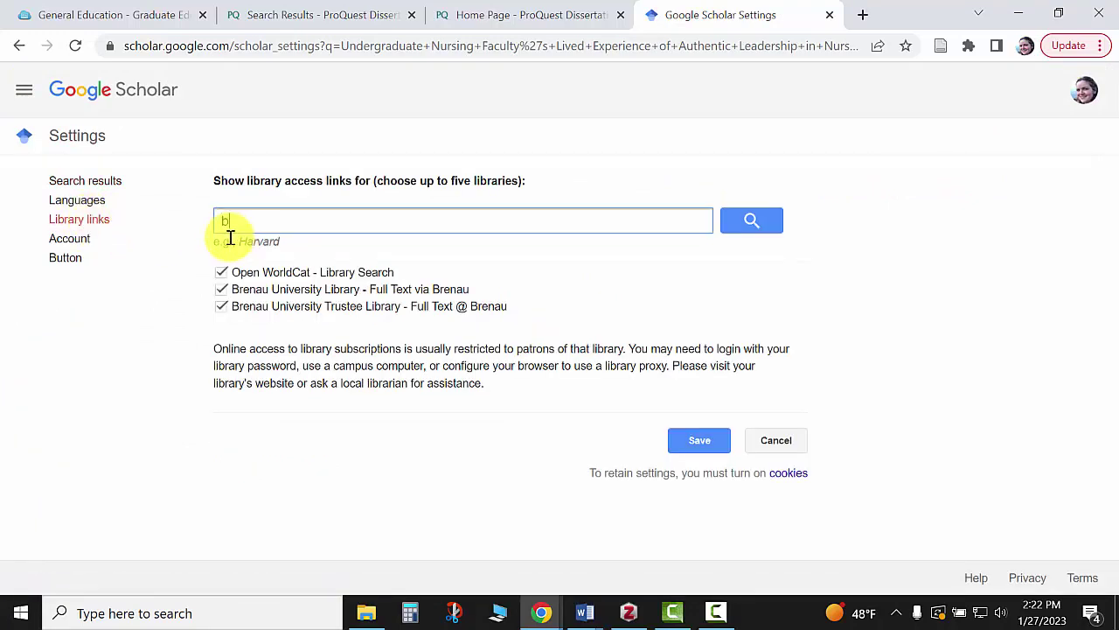
{"action": "type", "text": "renau"}
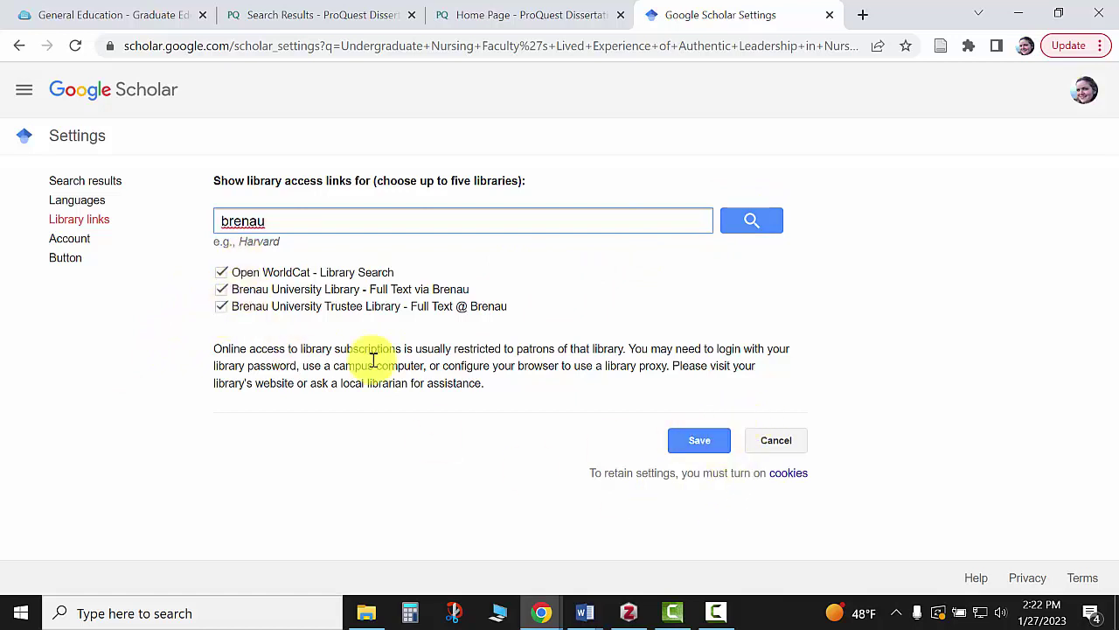
{"action": "left_click", "coordinate": [147, 91]}
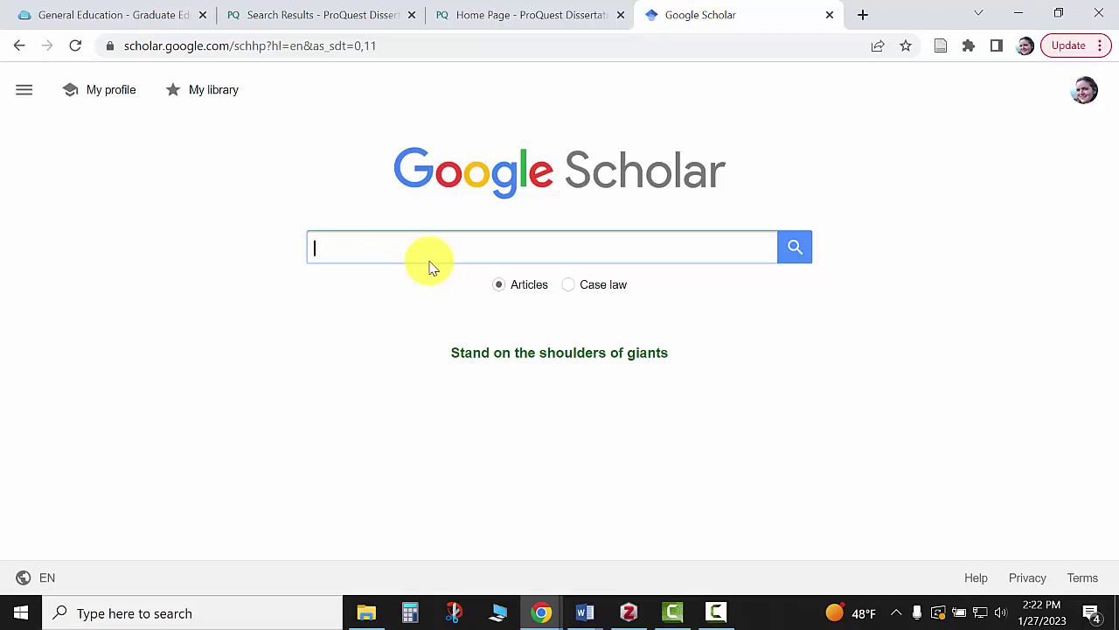
Step: Copy the ProQuest title "Burnout in nurse faculty: Relationship to job satisfaction and self-identified job related stressors" and search Google Scholar for it
{"action": "left_click", "coordinate": [314, 18]}
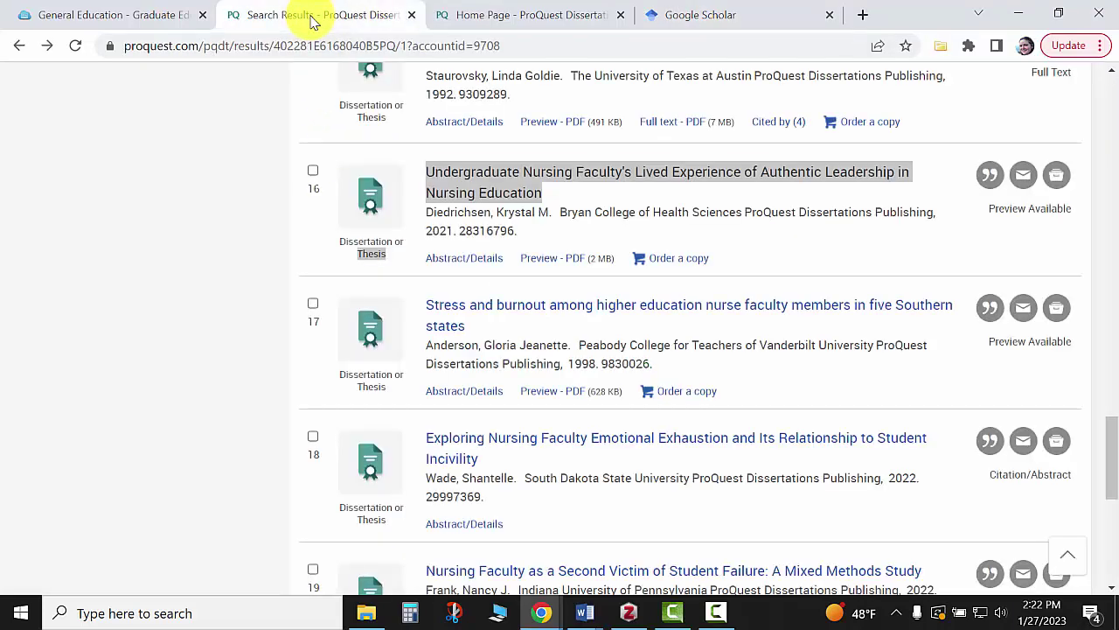
{"action": "left_click", "coordinate": [206, 348]}
{"action": "scroll", "coordinate": [206, 472], "scroll_direction": "up", "scroll_amount": 2}
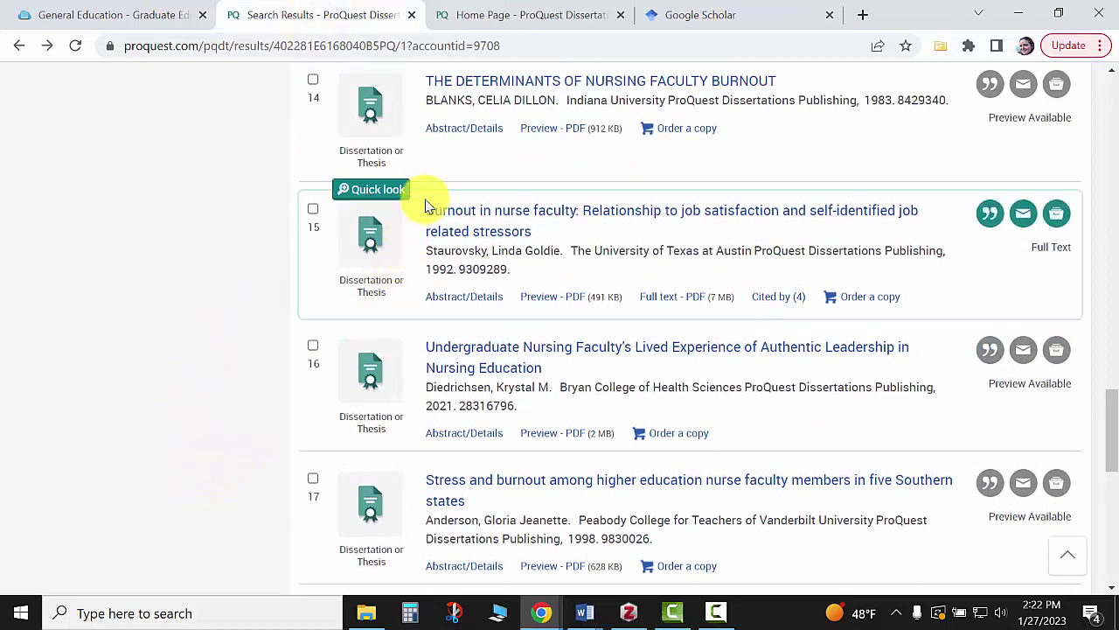
{"action": "left_click_drag", "start_coordinate": [426, 207], "coordinate": [530, 237]}
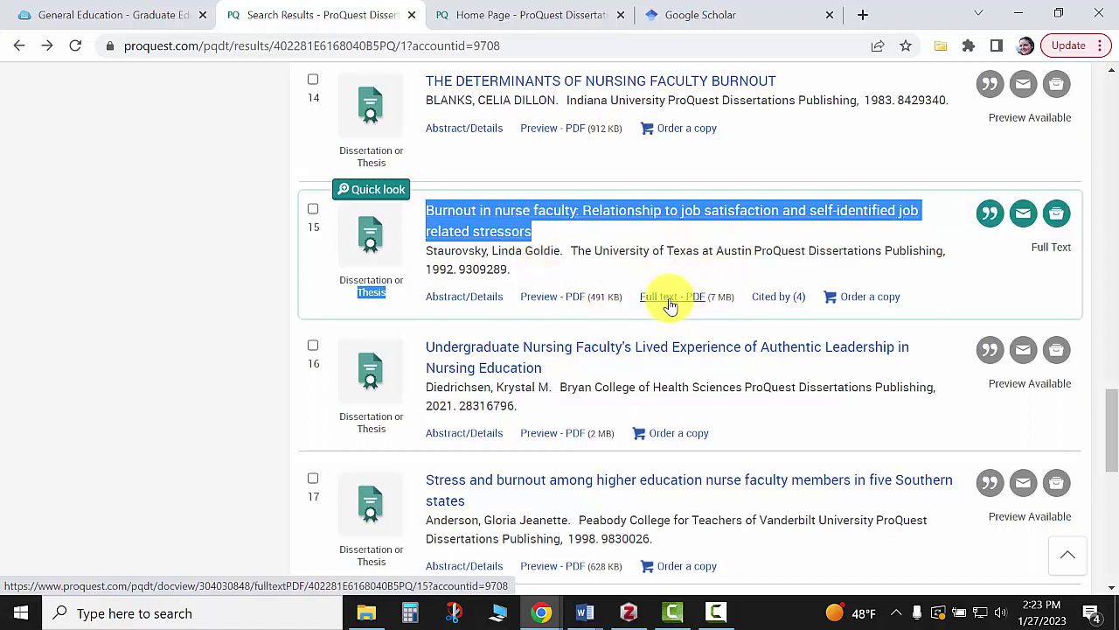
{"action": "left_click", "coordinate": [750, 11]}
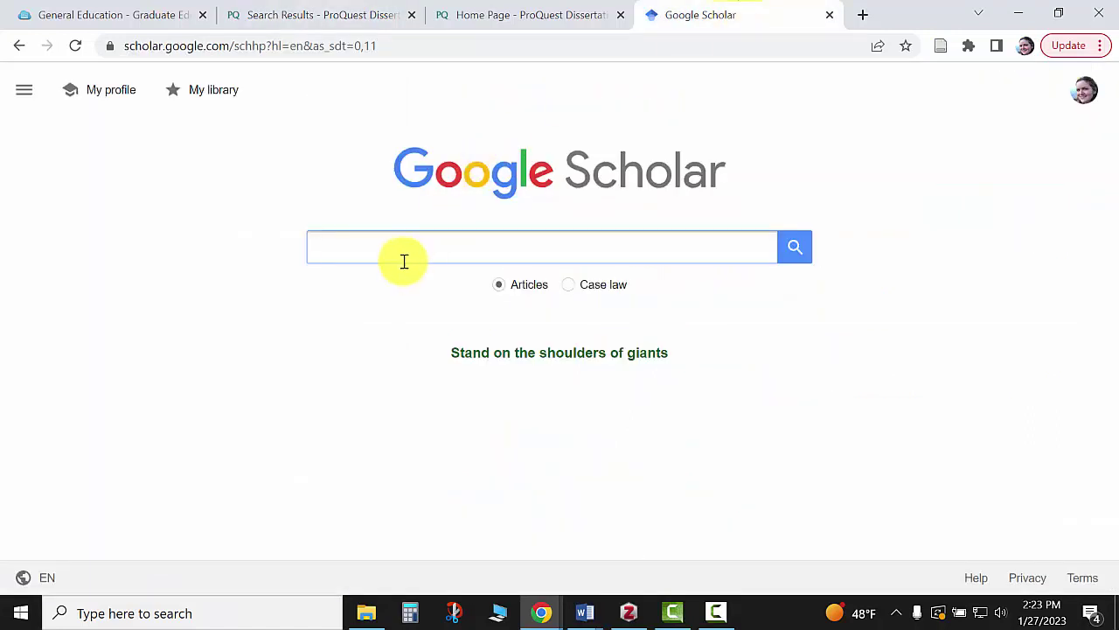
{"action": "key", "text": "ctrl+v"}
{"action": "key", "text": "Return"}
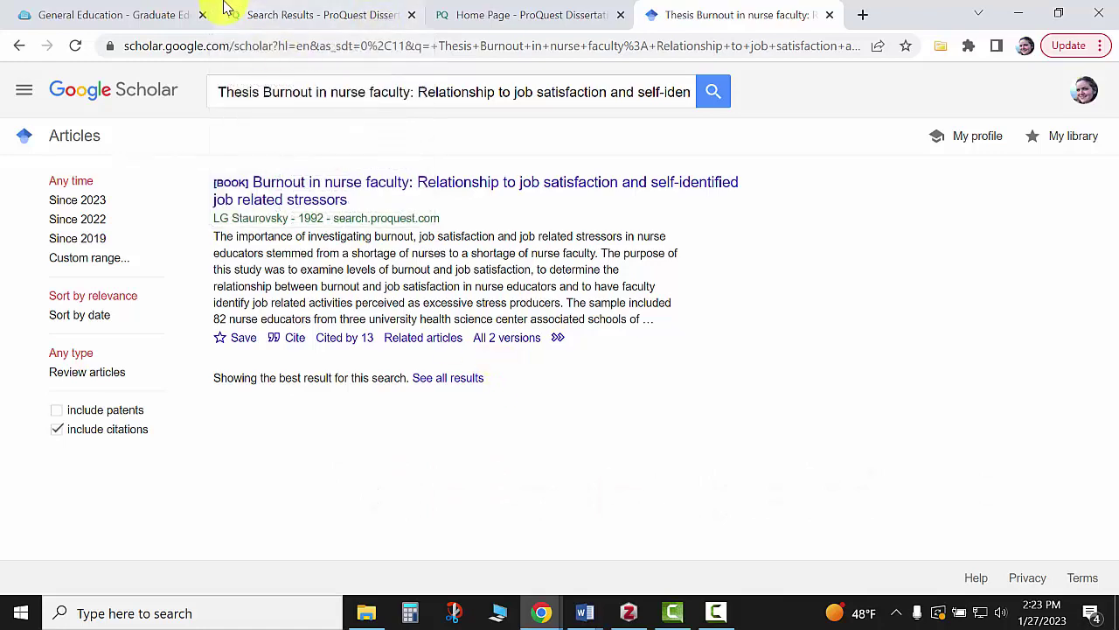
Step: Review the ProQuest results again, and replace the Google Scholar query with "dissertation AND site:.edu"
{"action": "left_click", "coordinate": [254, 17]}
{"action": "left_click", "coordinate": [212, 403]}
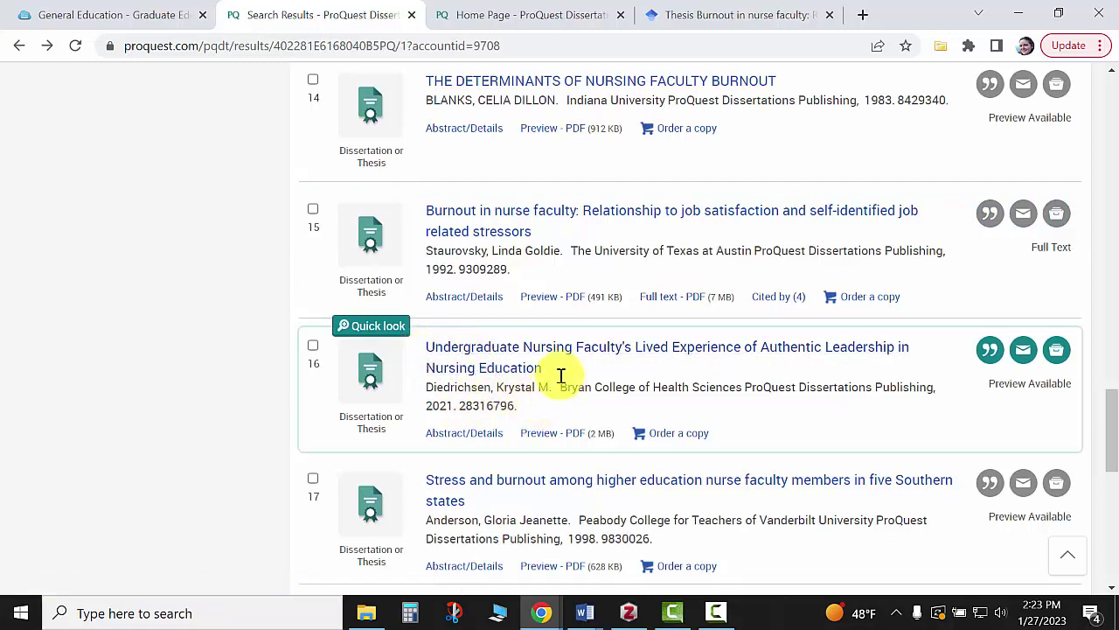
{"action": "left_click", "coordinate": [686, 17]}
{"action": "double_click", "coordinate": [455, 103]}
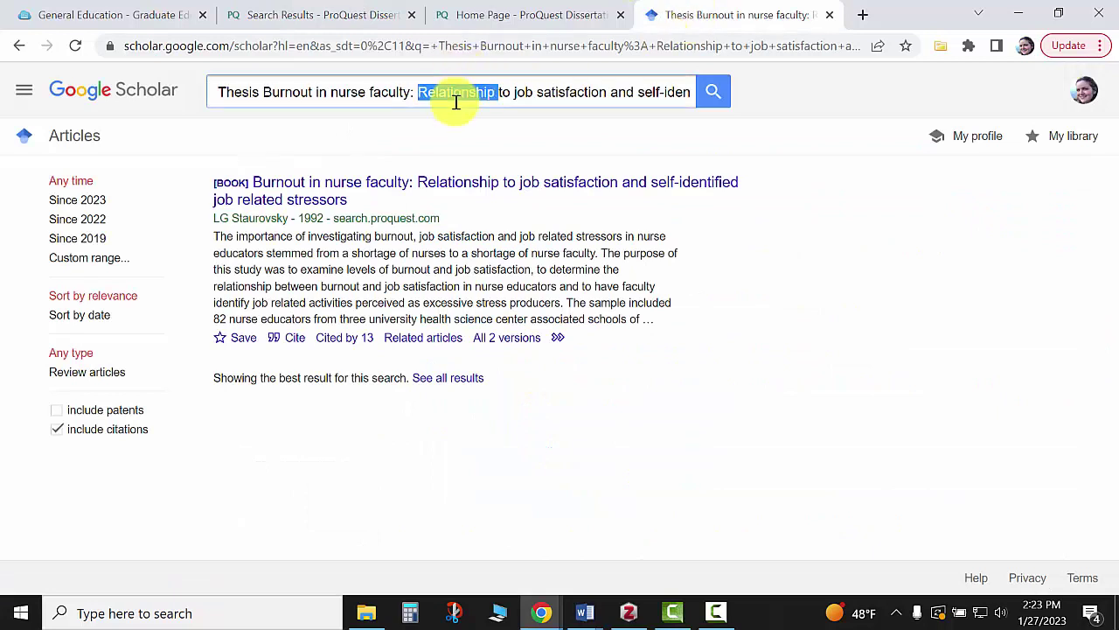
{"action": "triple_click", "coordinate": [455, 102]}
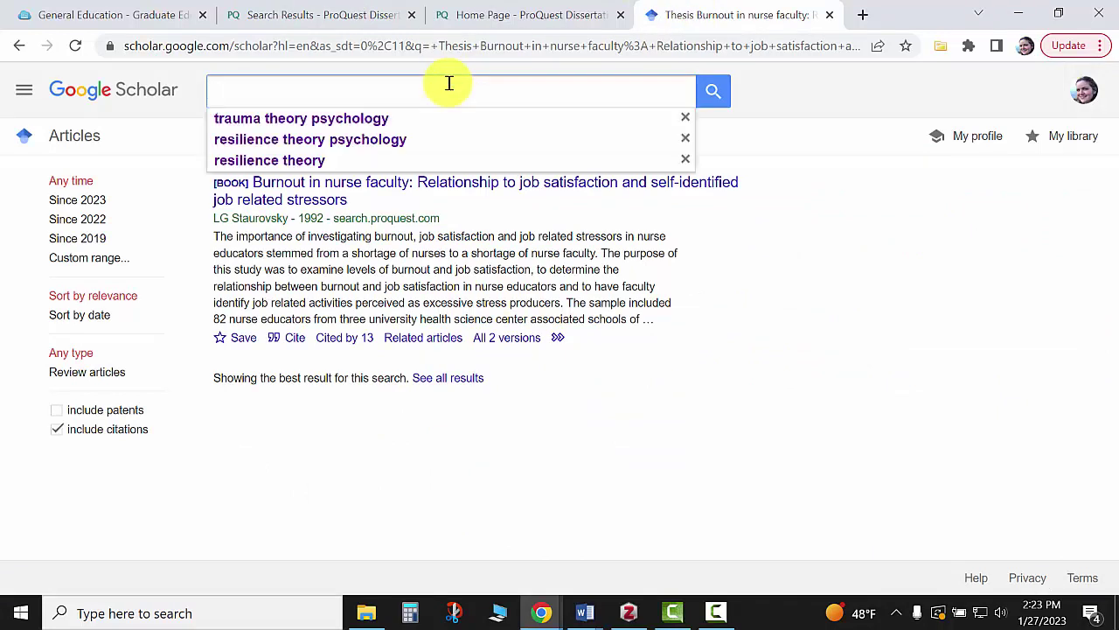
{"action": "left_click", "coordinate": [791, 310]}
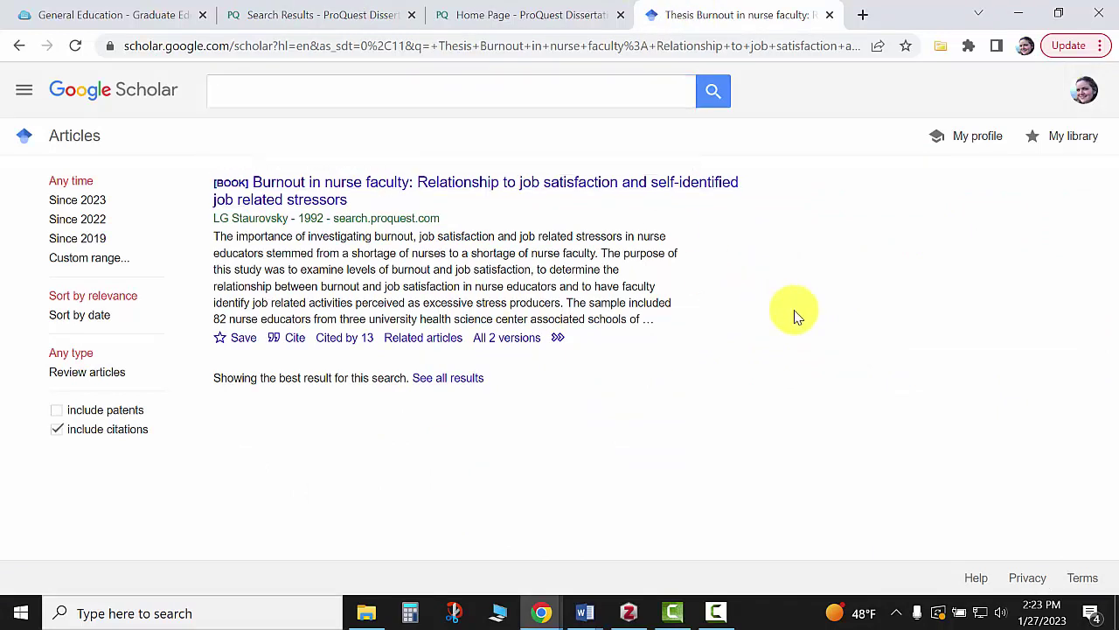
{"action": "left_click", "coordinate": [338, 90]}
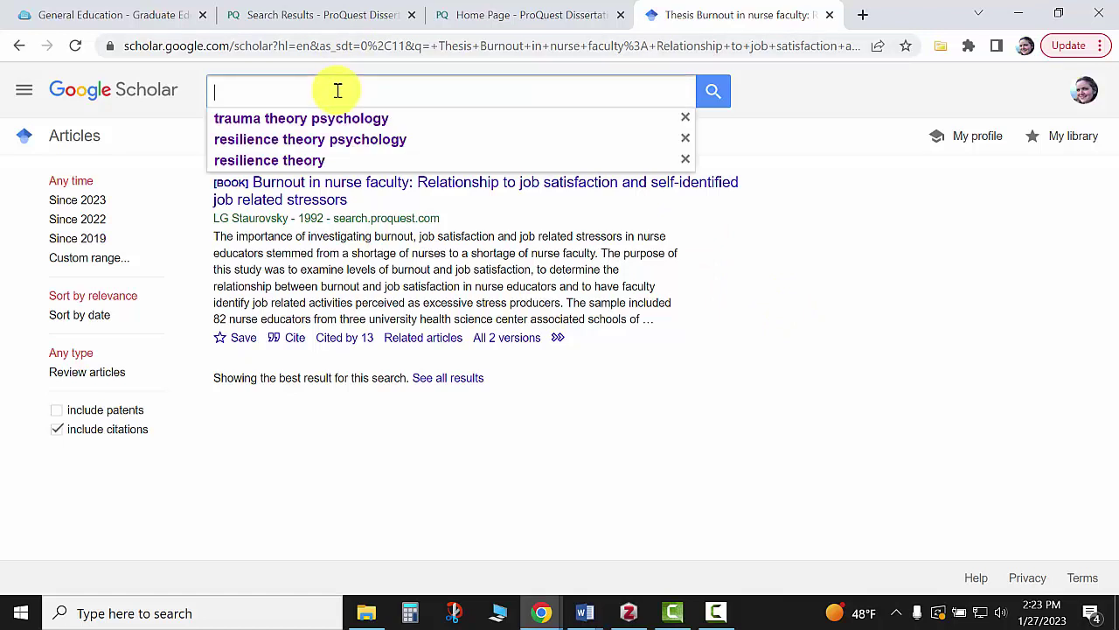
{"action": "type", "text": "dissert"}
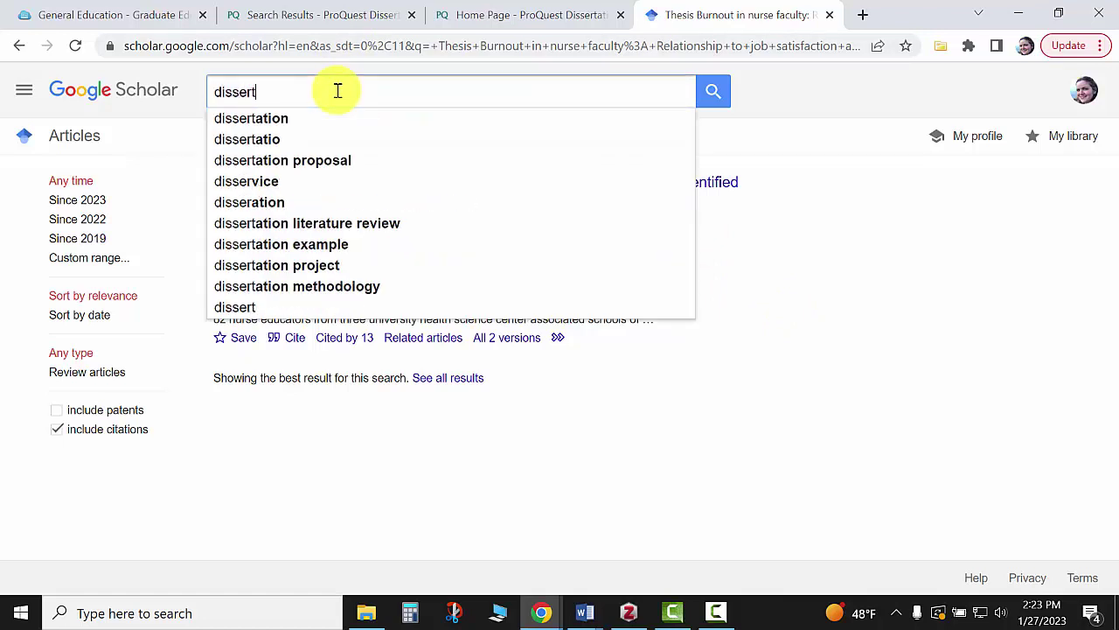
{"action": "type", "text": "ation AND "}
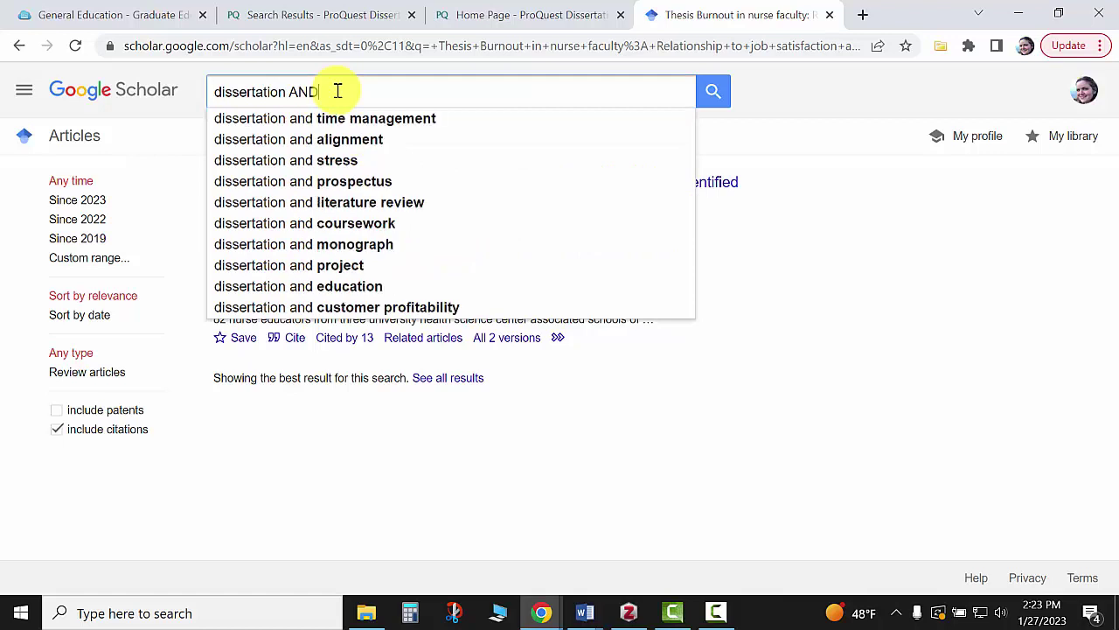
{"action": "type", "text": "site:"}
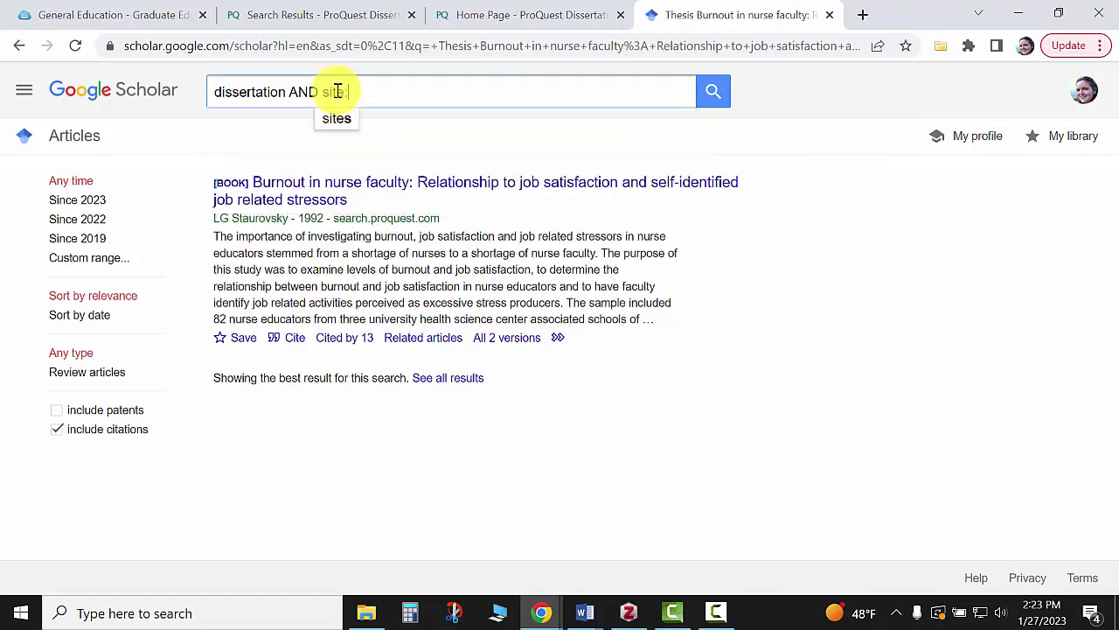
{"action": "type", "text": ".edu"}
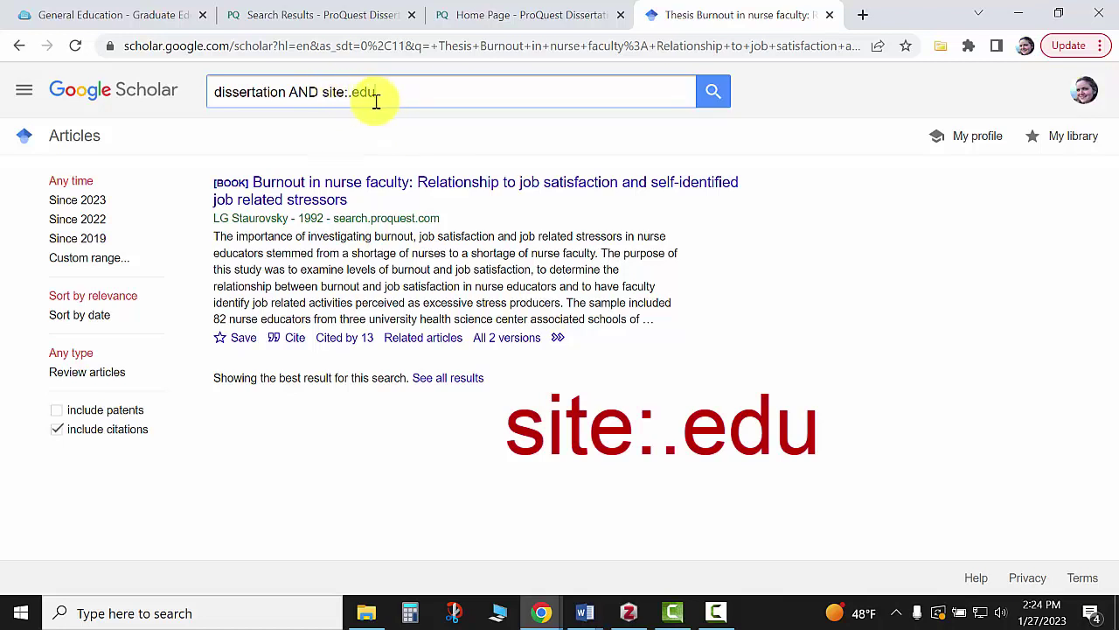
Step: Add "AND faculty AND nursing AND burnout" to the "dissertation AND site:.edu" query and run the Google Scholar search
{"action": "type", "text": "AND faculty AND nursi"}
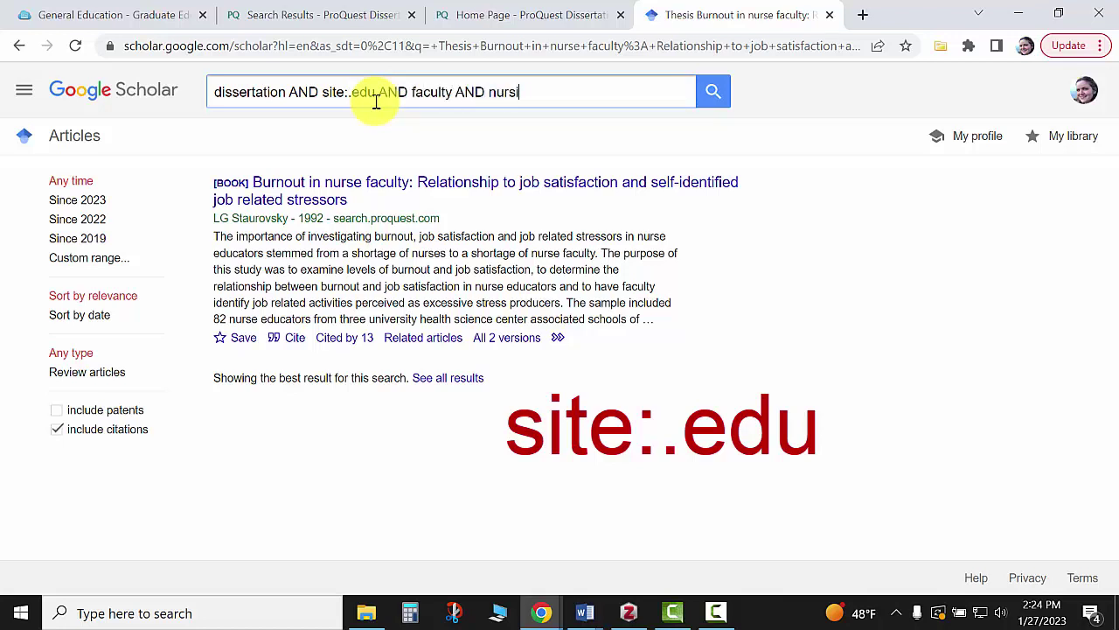
{"action": "type", "text": "ng AND burnout"}
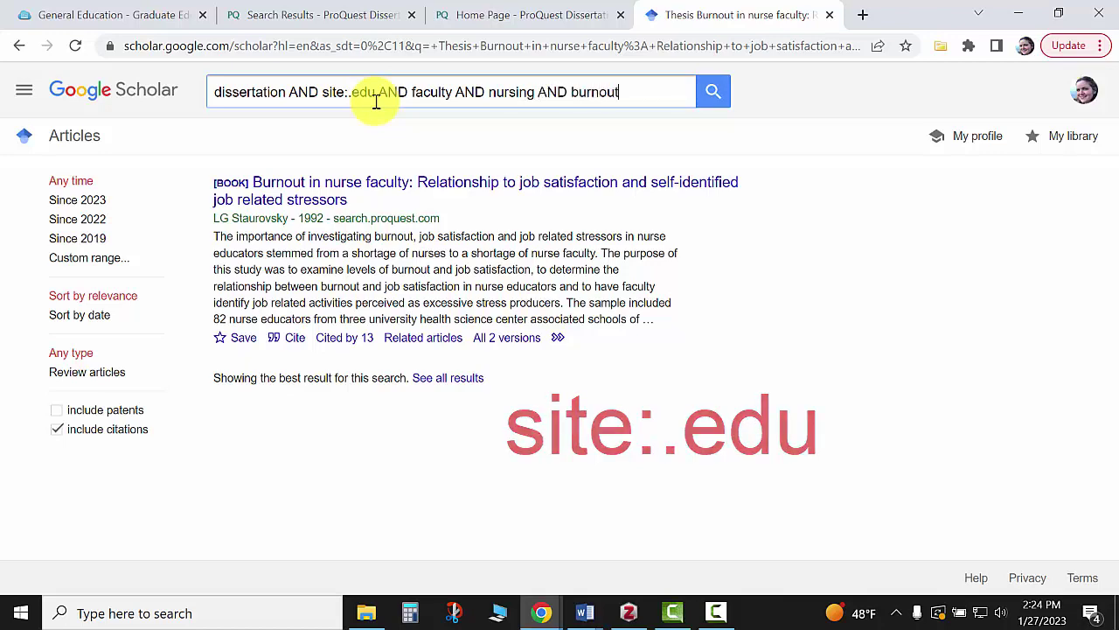
{"action": "key", "text": "Return"}
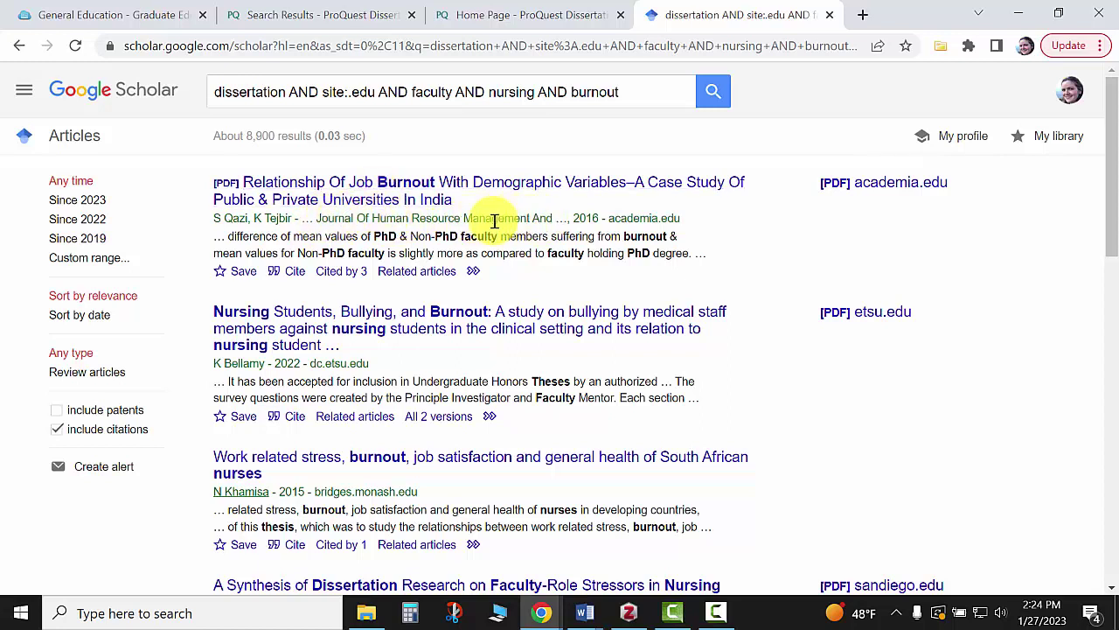
Step: Review the .edu results, open the sandiego.edu PDF of "A Synthesis of Dissertation Research on Faculty-Role Stressors in Nursing Education", and examine its opening pages
{"action": "scroll", "coordinate": [787, 332], "scroll_direction": "down", "scroll_amount": 1}
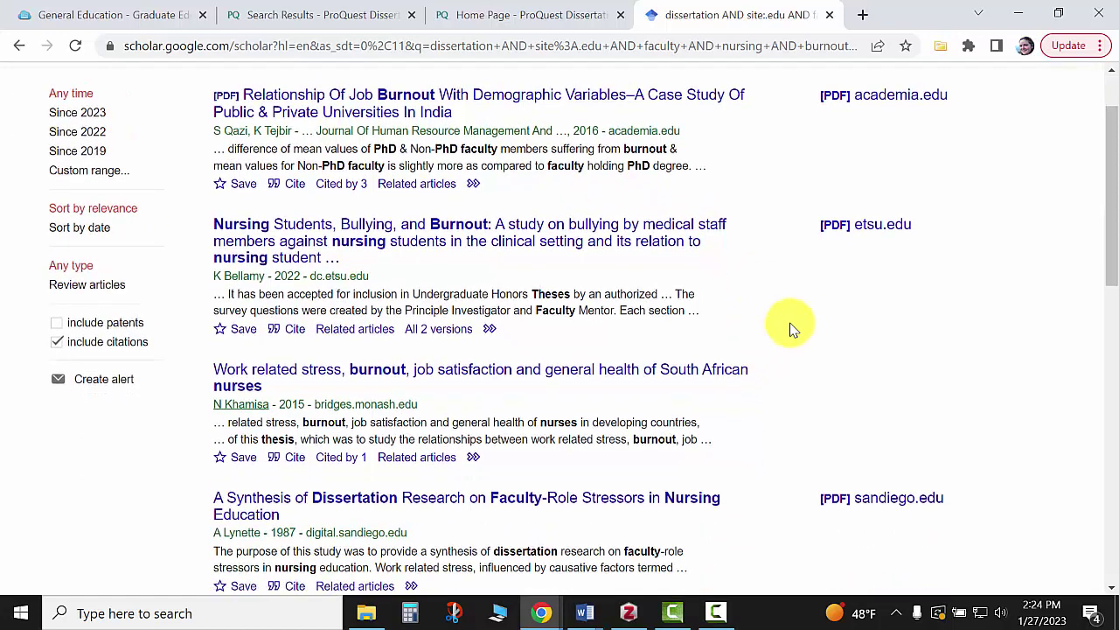
{"action": "scroll", "coordinate": [792, 324], "scroll_direction": "down", "scroll_amount": 1}
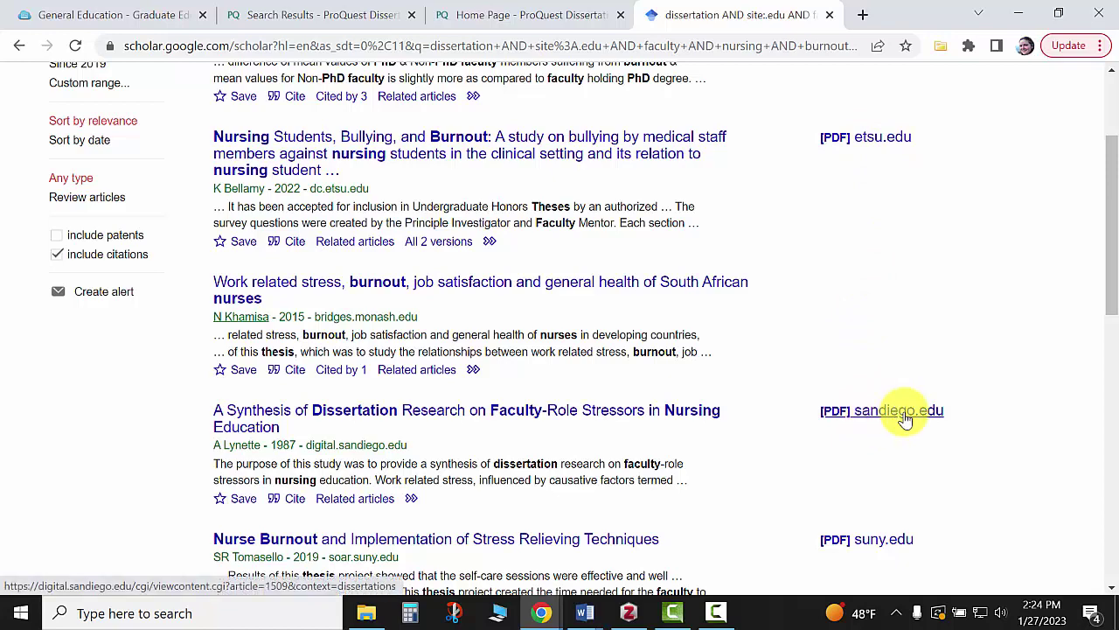
{"action": "scroll", "coordinate": [889, 411], "scroll_direction": "down", "scroll_amount": 2}
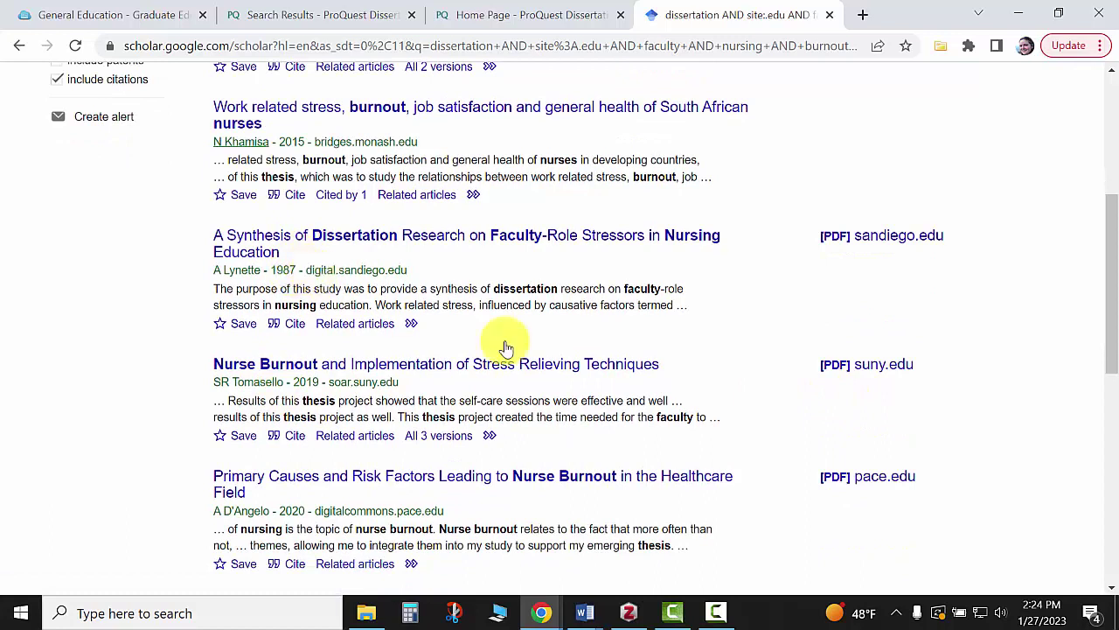
{"action": "left_click", "coordinate": [918, 249]}
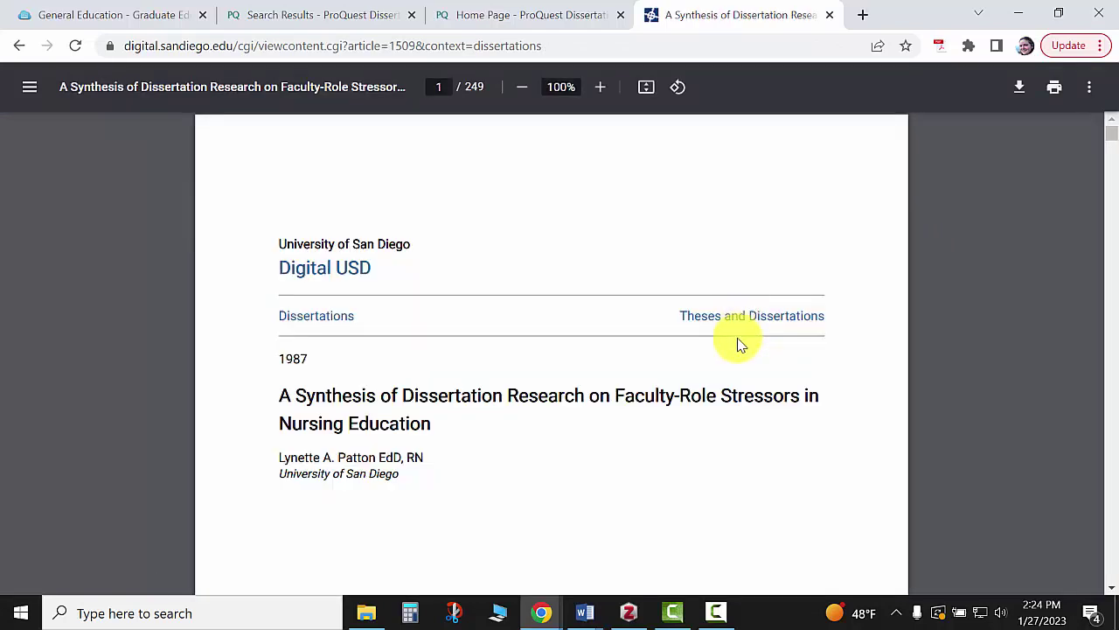
{"action": "scroll", "coordinate": [670, 392], "scroll_direction": "down", "scroll_amount": 2}
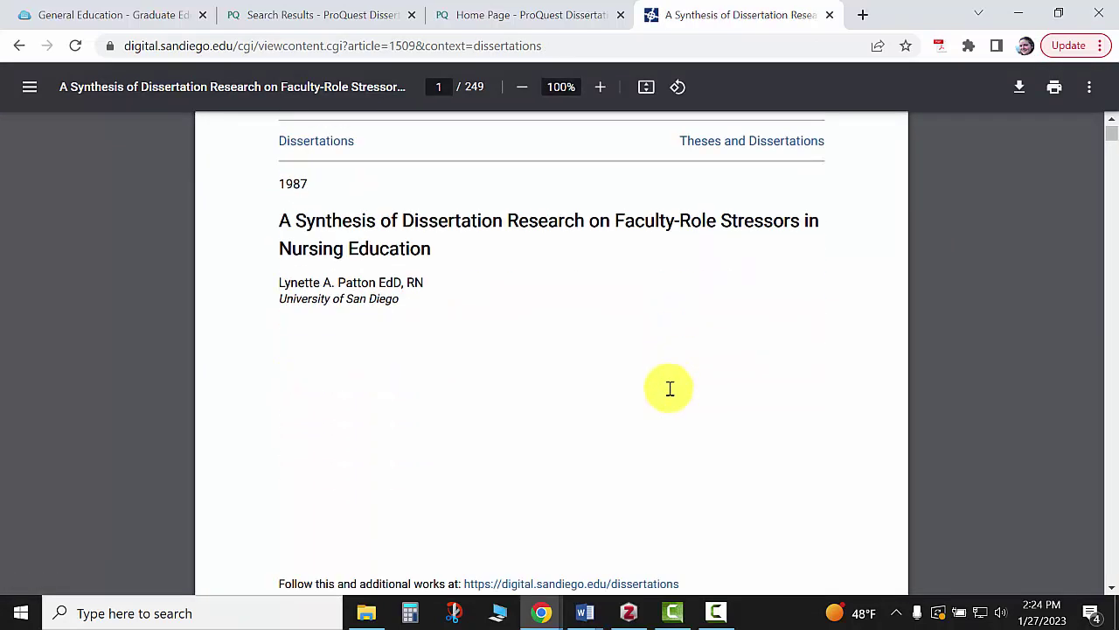
{"action": "scroll", "coordinate": [670, 392], "scroll_direction": "down", "scroll_amount": 10}
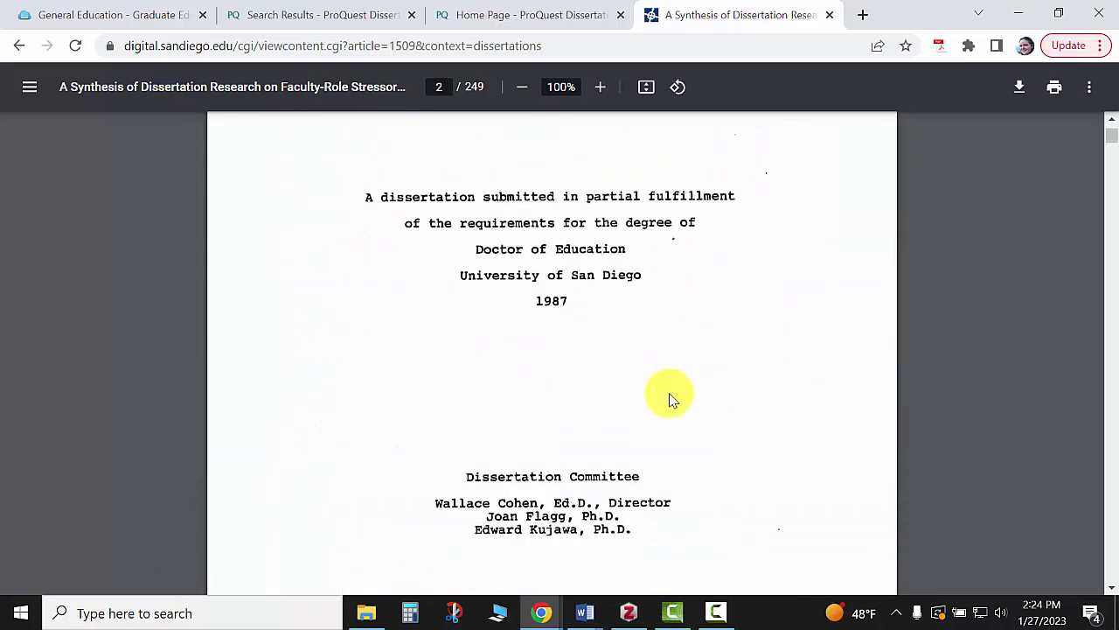
{"action": "scroll", "coordinate": [669, 399], "scroll_direction": "up", "scroll_amount": 8}
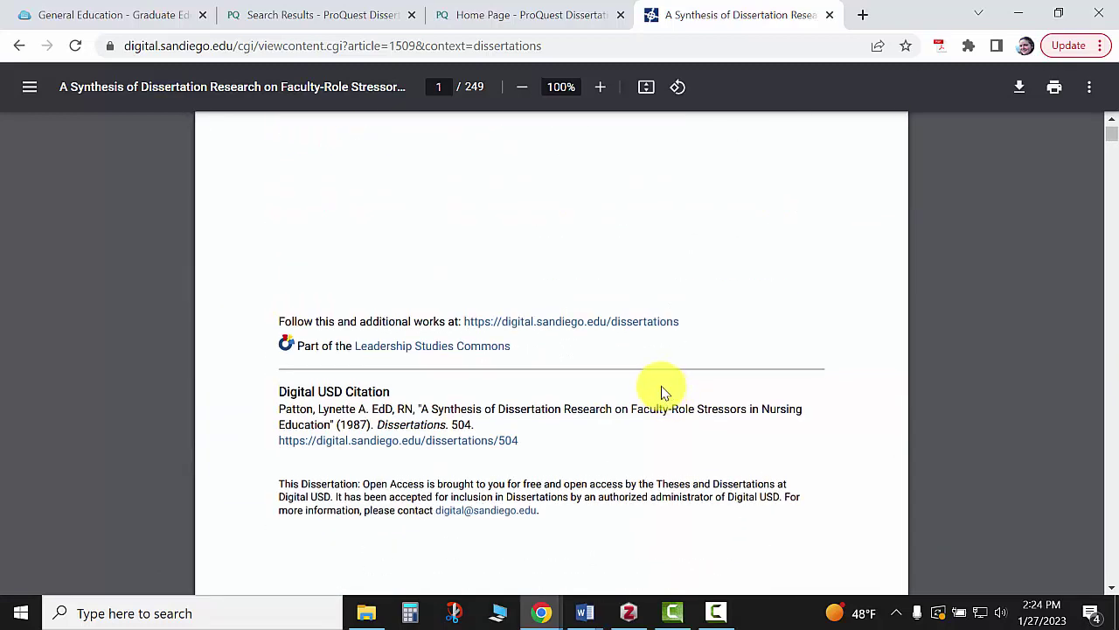
{"action": "scroll", "coordinate": [674, 392], "scroll_direction": "up", "scroll_amount": 4}
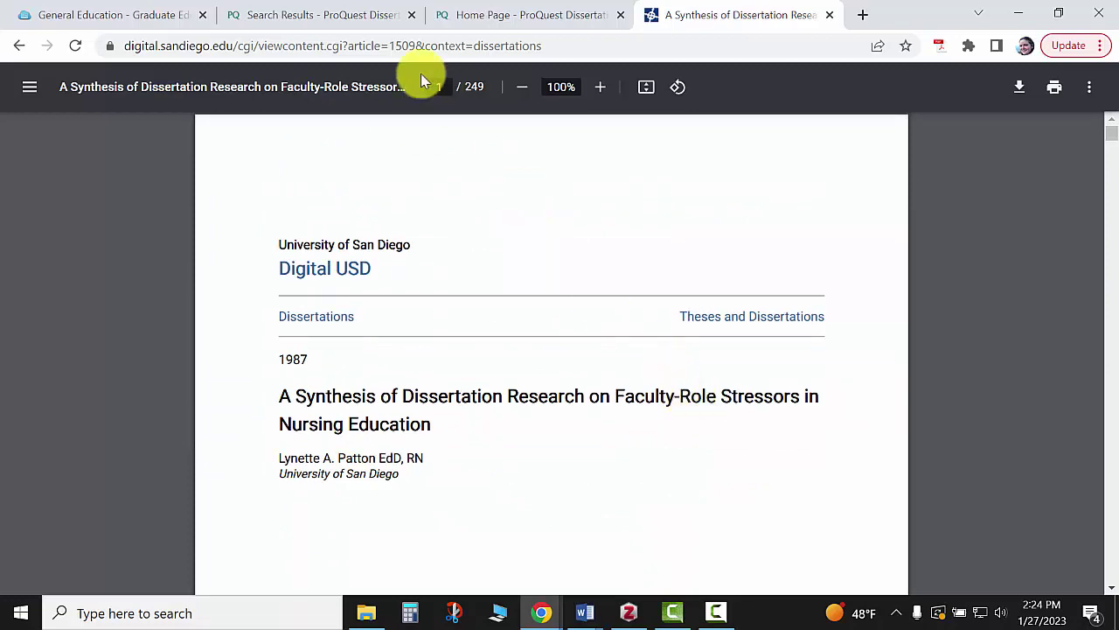
Step: Return to the ProQuest results, open "Mitigating Nursing Faculty Burnout in Associate Degree of Nursing (ADN) Programs", and locate its full text options
{"action": "left_click", "coordinate": [367, 17]}
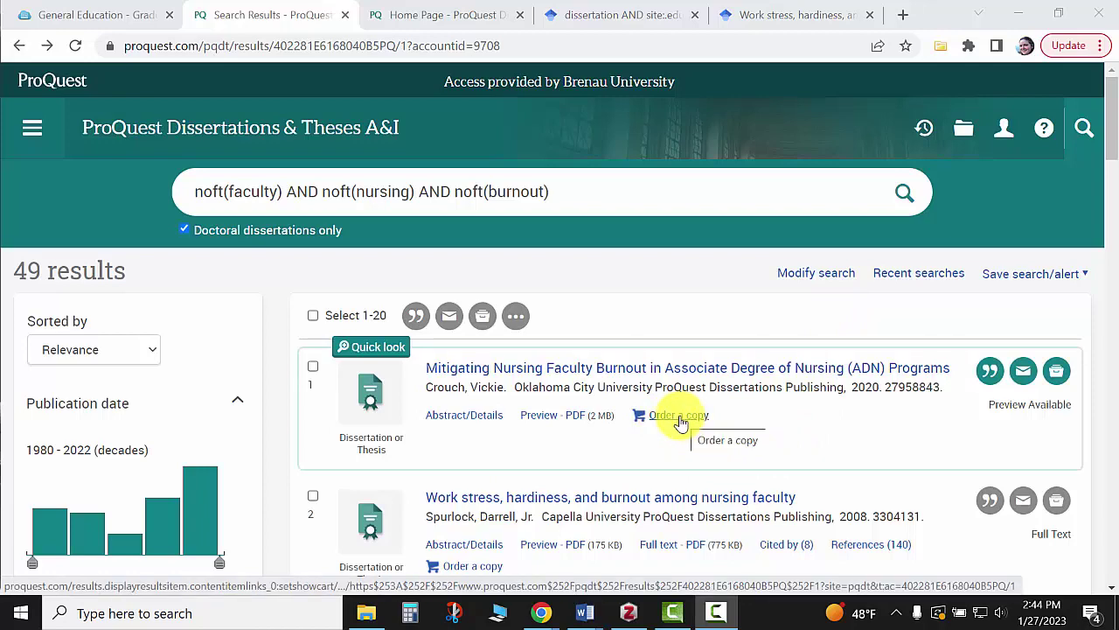
{"action": "left_click", "coordinate": [677, 367]}
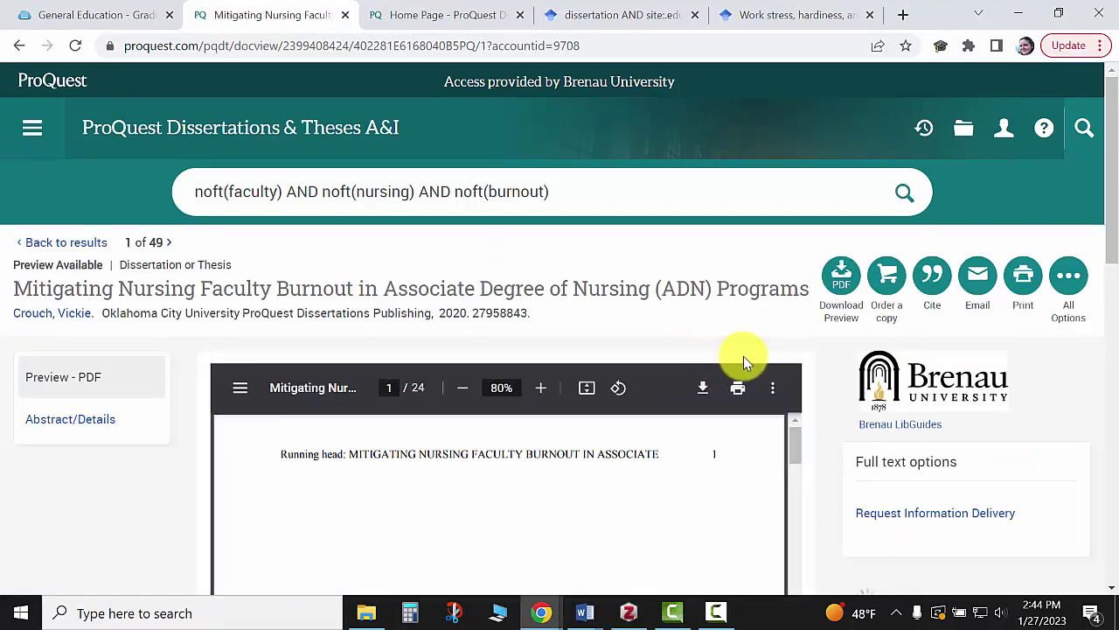
{"action": "scroll", "coordinate": [807, 355], "scroll_direction": "down", "scroll_amount": 2}
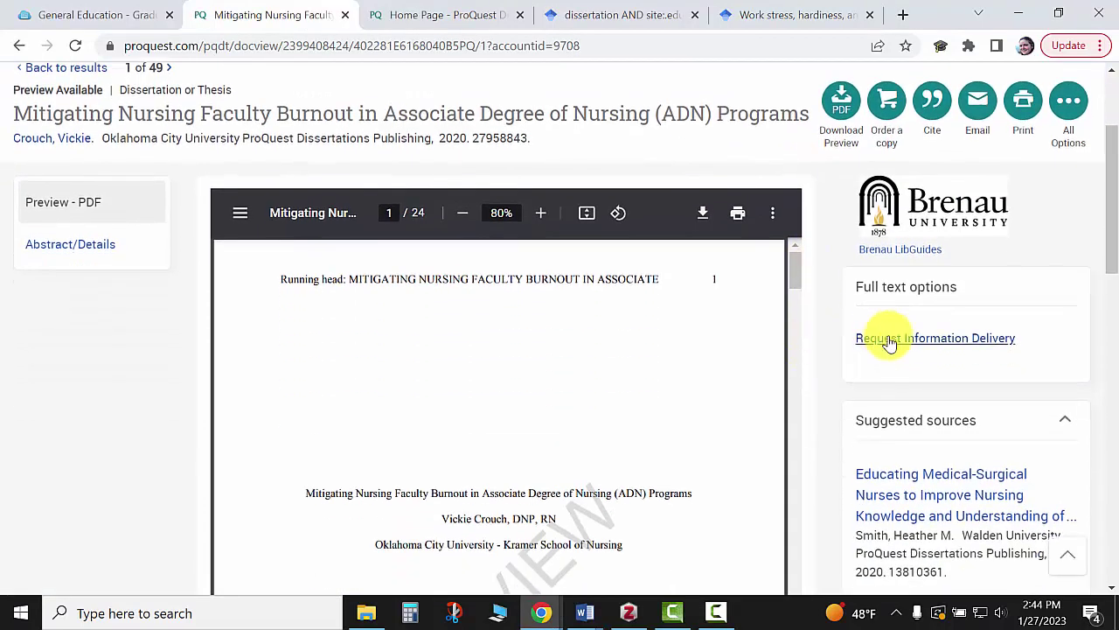